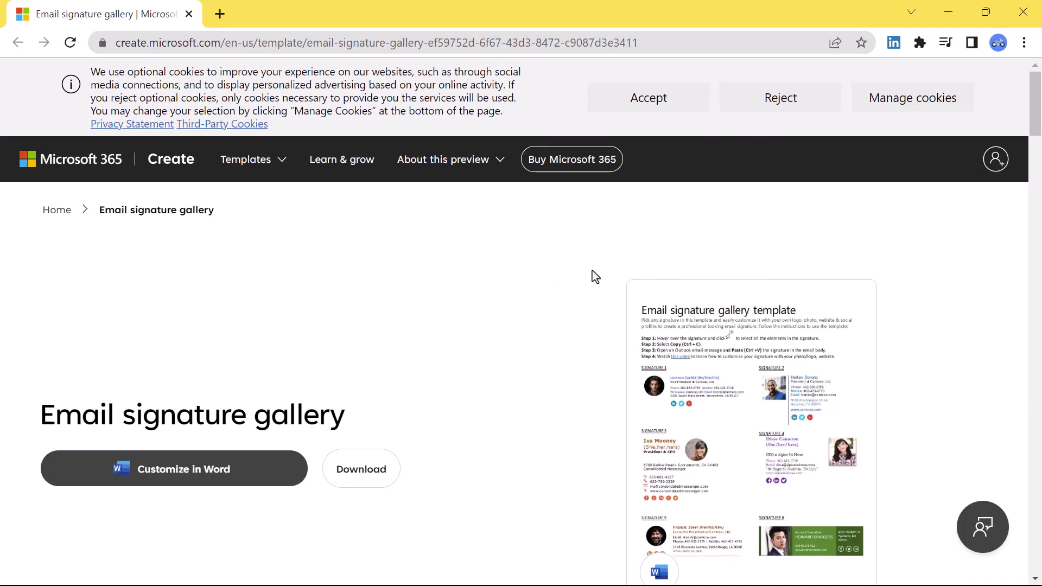
- Download the Email signature gallery template from Microsoft Create as a Word document
{"action": "scroll", "coordinate": [592, 271], "scroll_direction": "down", "scroll_amount": 10}
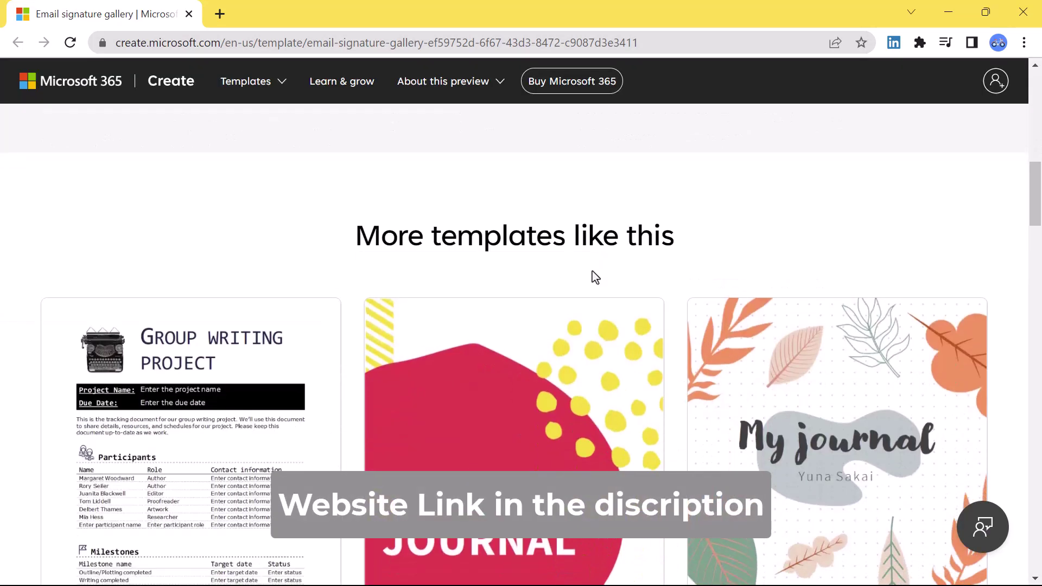
{"action": "scroll", "coordinate": [592, 278], "scroll_direction": "up", "scroll_amount": 10}
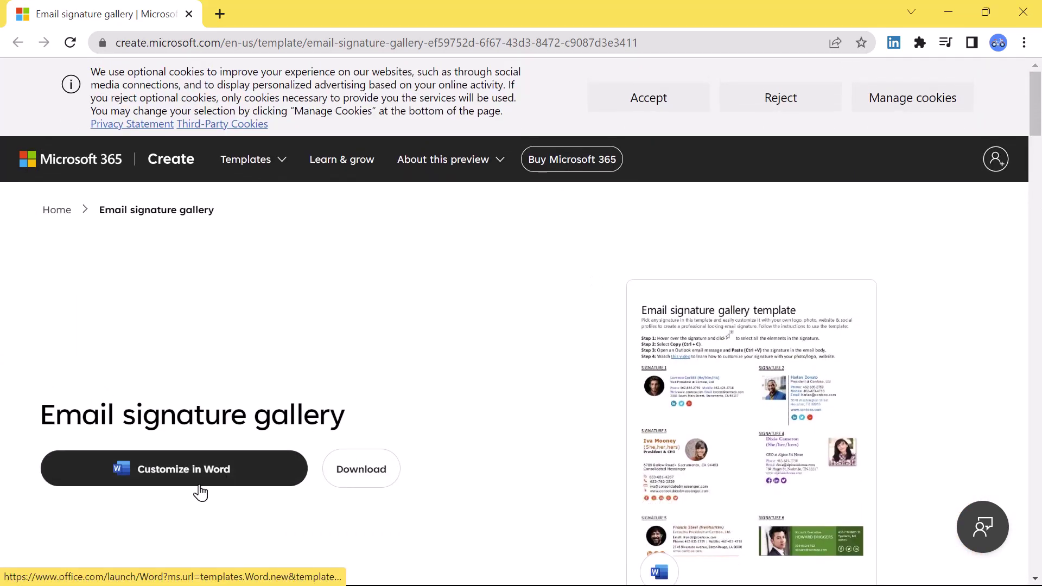
{"action": "left_click", "coordinate": [363, 483]}
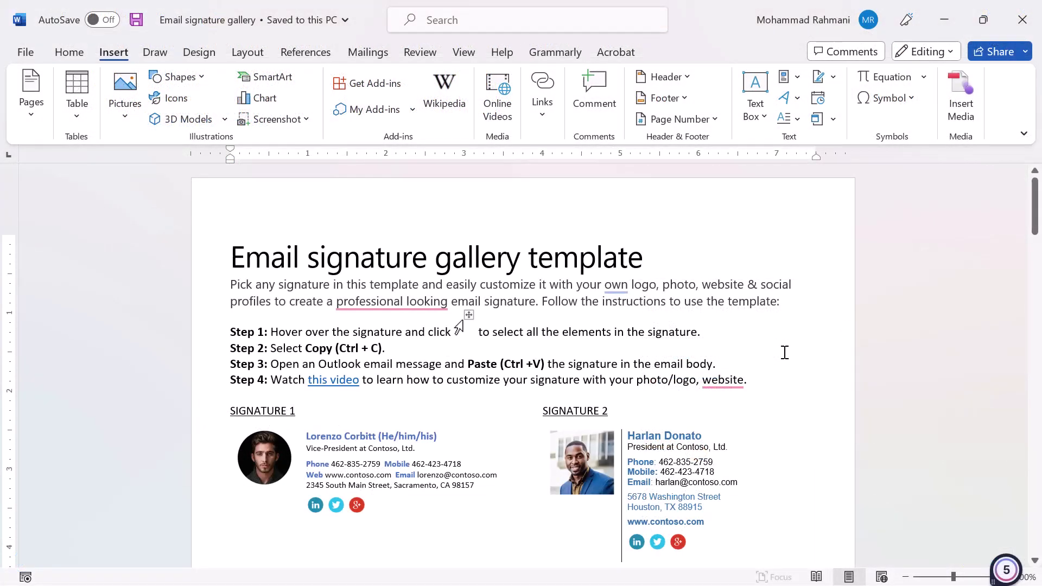
- Find Signature 11 in the gallery template and copy its whole block
{"action": "scroll", "coordinate": [785, 353], "scroll_direction": "down", "scroll_amount": 4}
{"action": "scroll", "coordinate": [785, 353], "scroll_direction": "down", "scroll_amount": 5}
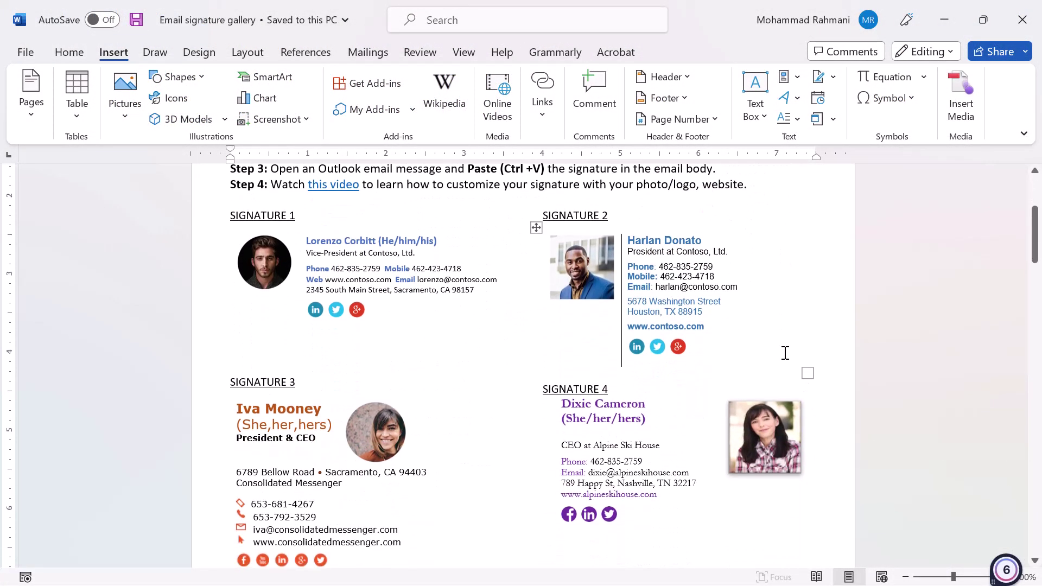
{"action": "scroll", "coordinate": [784, 353], "scroll_direction": "down", "scroll_amount": 12}
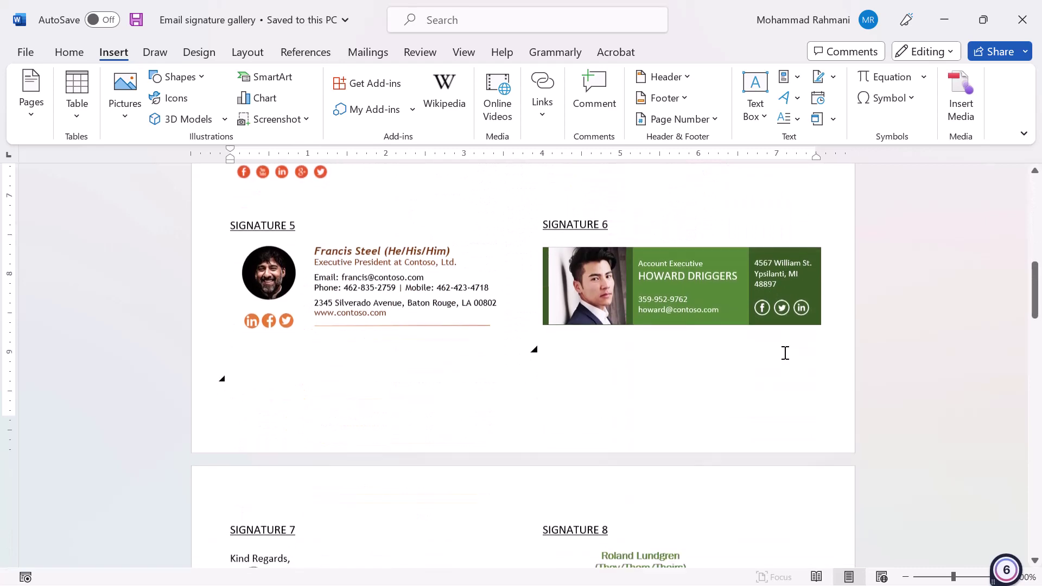
{"action": "scroll", "coordinate": [784, 353], "scroll_direction": "down", "scroll_amount": 11}
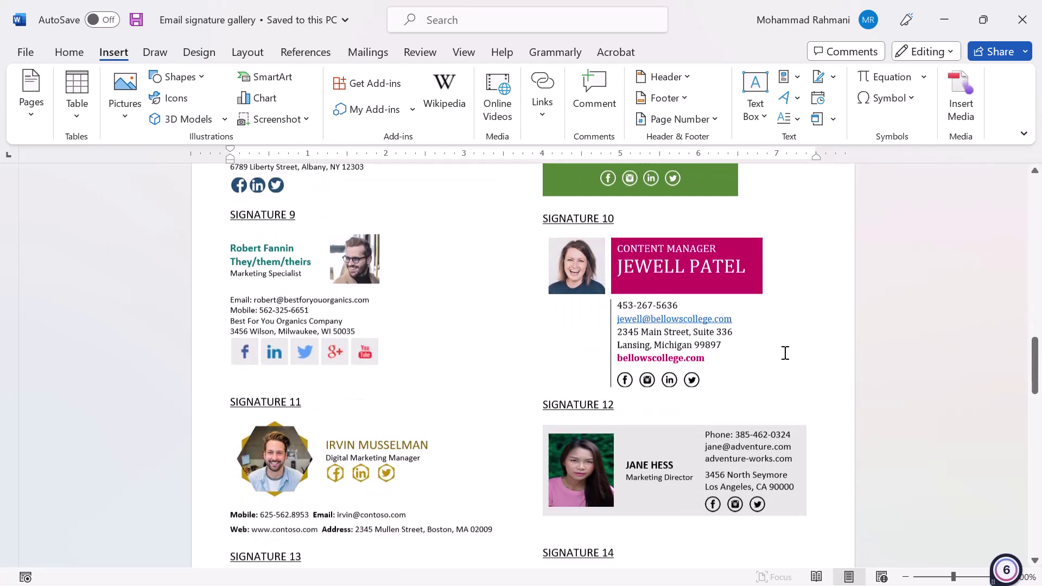
{"action": "scroll", "coordinate": [784, 353], "scroll_direction": "down", "scroll_amount": 15}
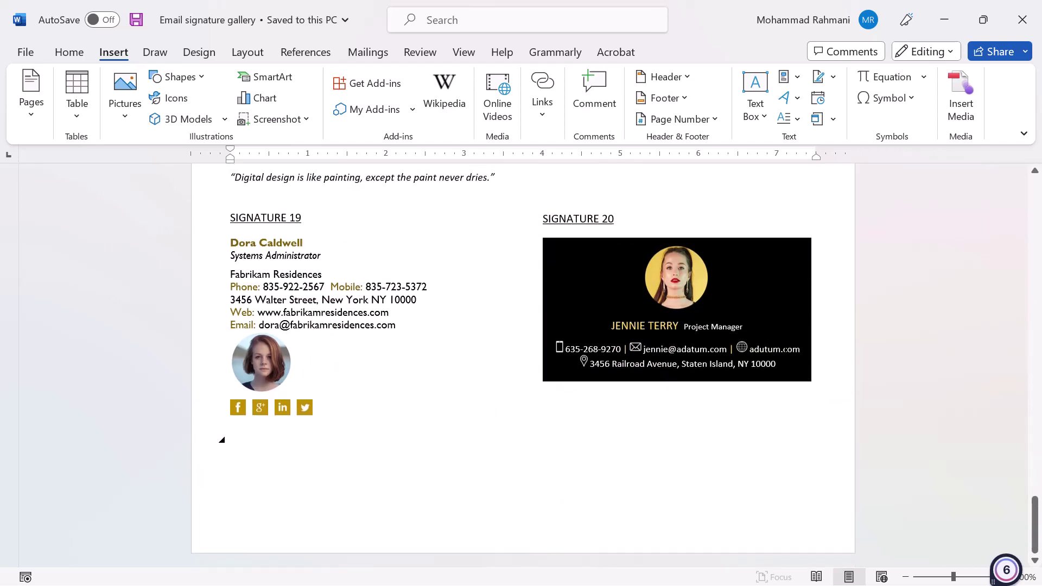
{"action": "scroll", "coordinate": [785, 350], "scroll_direction": "up", "scroll_amount": 14}
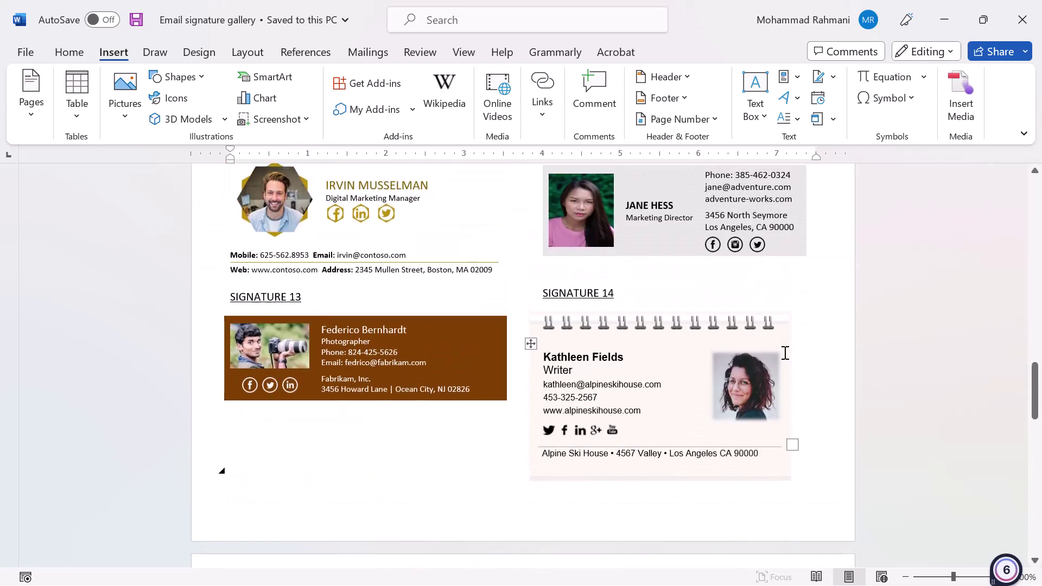
{"action": "scroll", "coordinate": [784, 353], "scroll_direction": "up", "scroll_amount": 3}
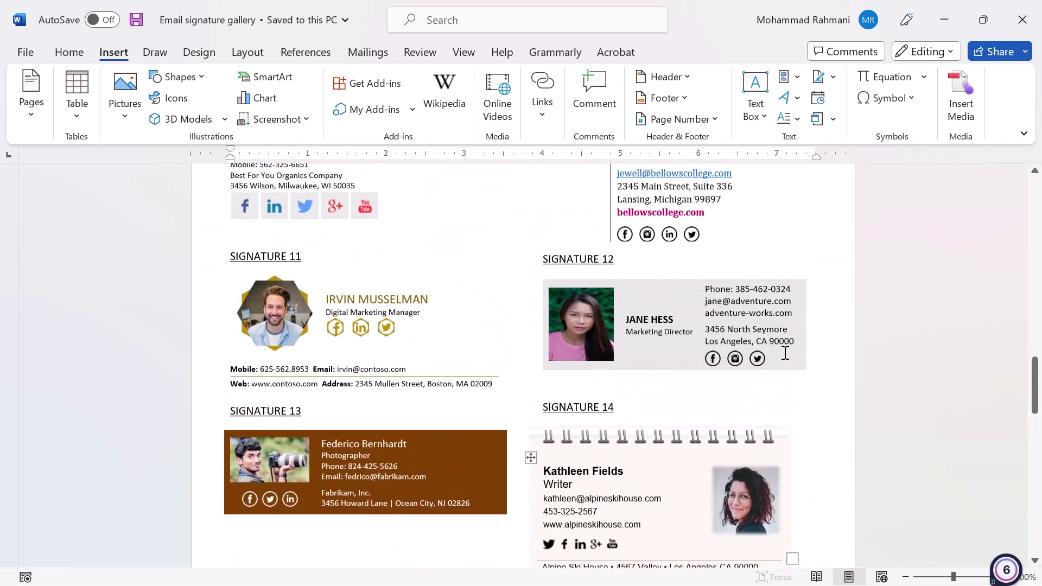
{"action": "left_click", "coordinate": [497, 388]}
{"action": "left_click_drag", "start_coordinate": [502, 387], "coordinate": [284, 318]}
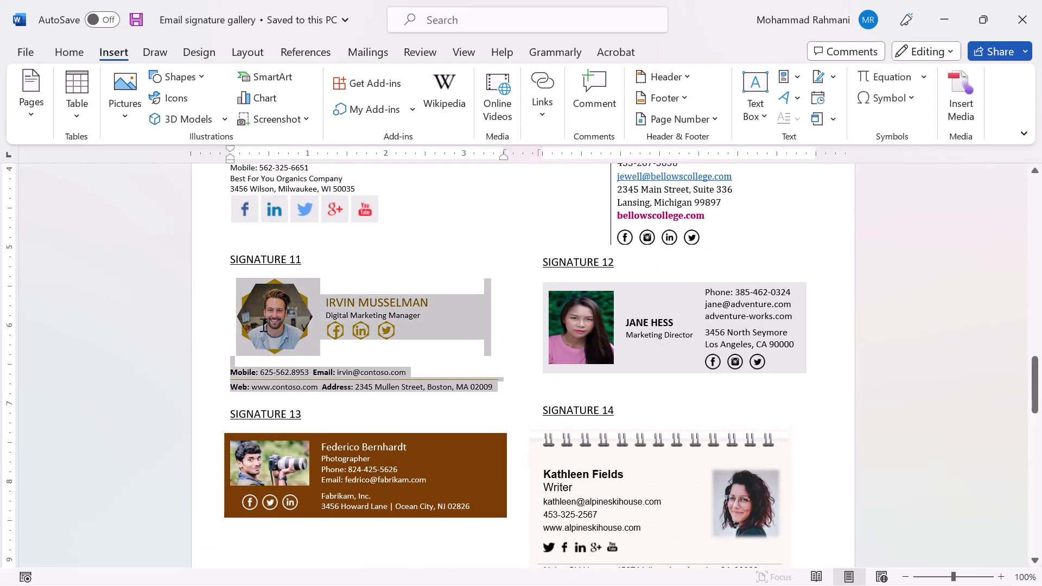
{"action": "key", "text": "ctrl+c"}
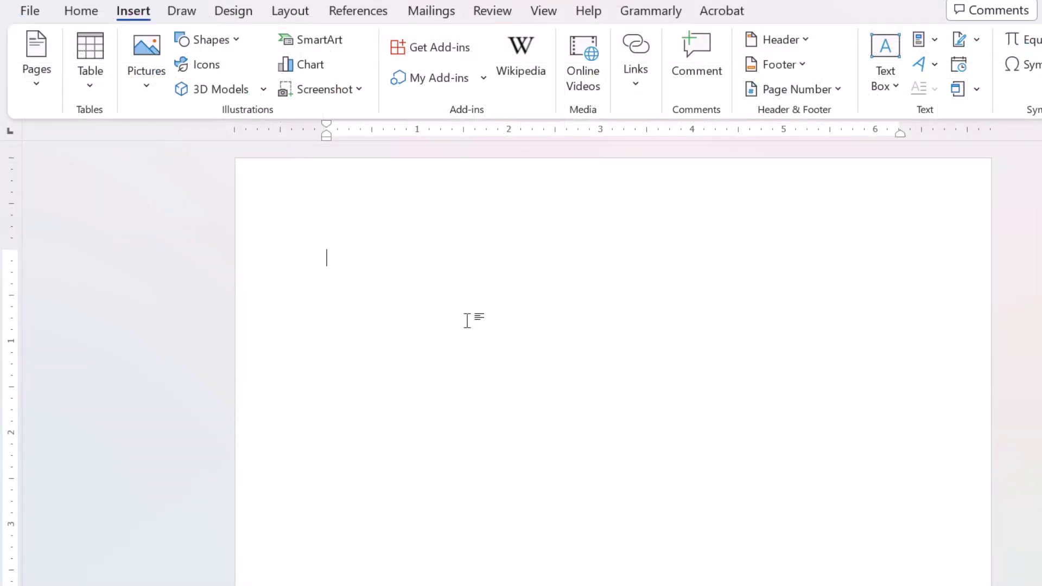
- Paste Signature 11 with its photo, social icons and contact lines into the blank document
{"action": "key", "text": "ctrl+v"}
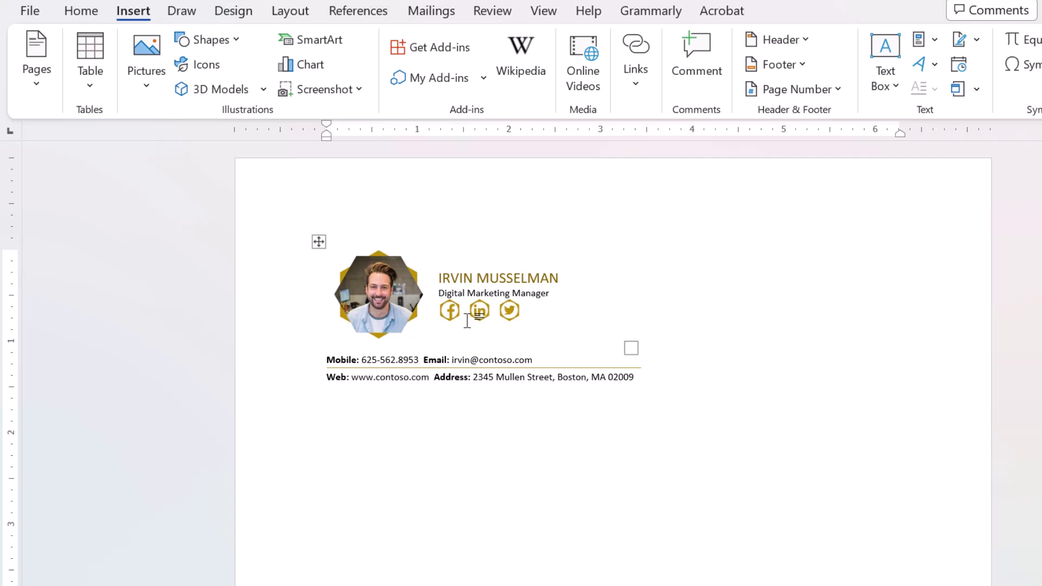
{"action": "left_click", "coordinate": [390, 287]}
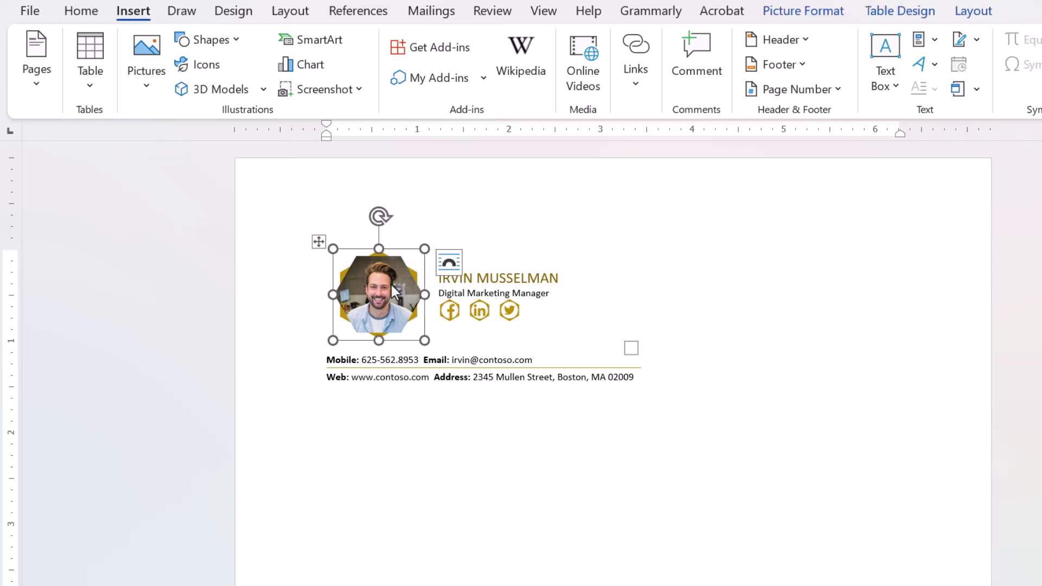
- Swap the hexagonal portrait photo for the Logo Site image from the REC folder
{"action": "right_click", "coordinate": [392, 284]}
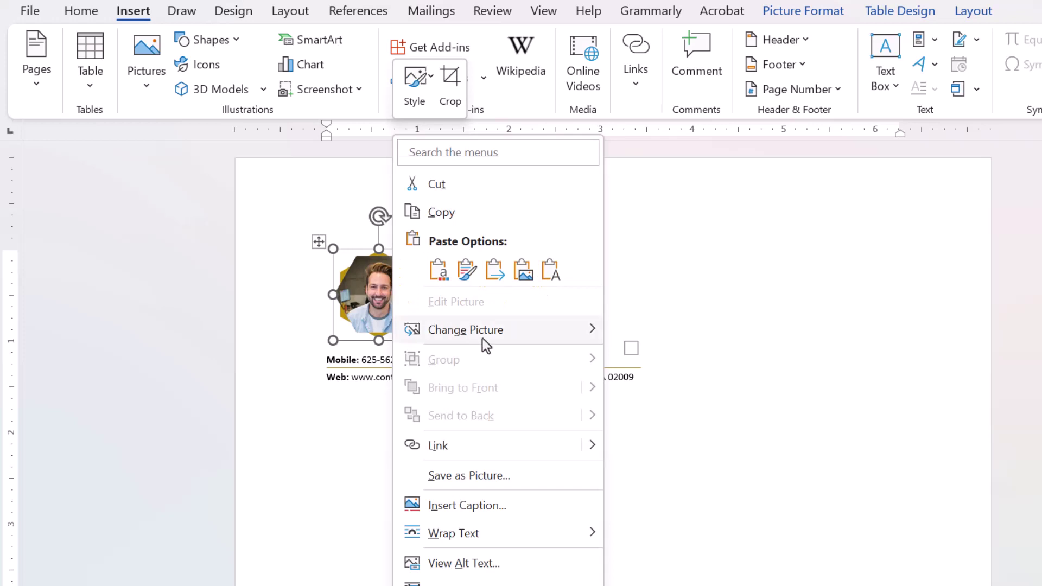
{"action": "mouse_move", "coordinate": [481, 337]}
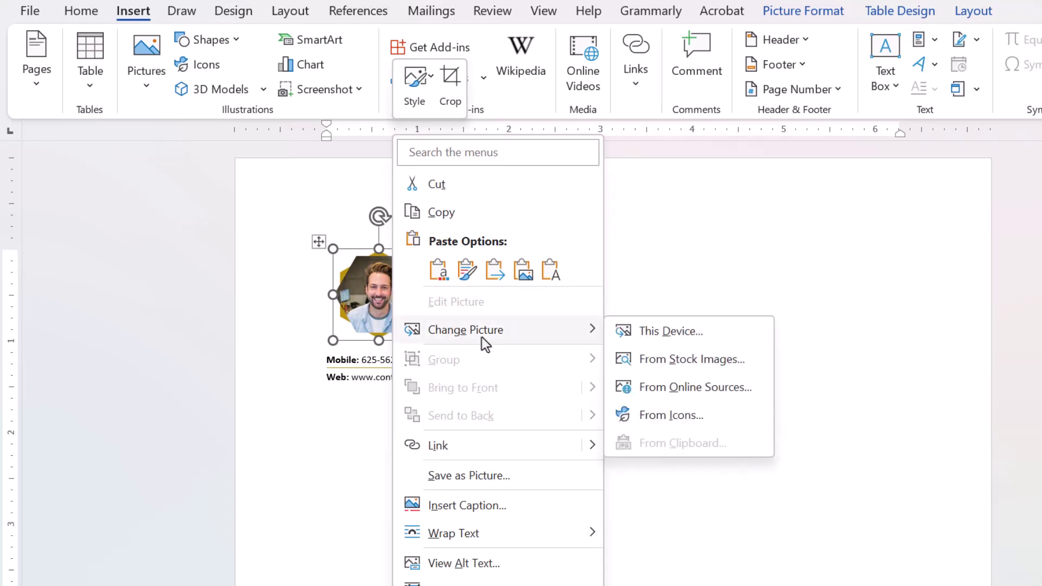
{"action": "left_click", "coordinate": [669, 329]}
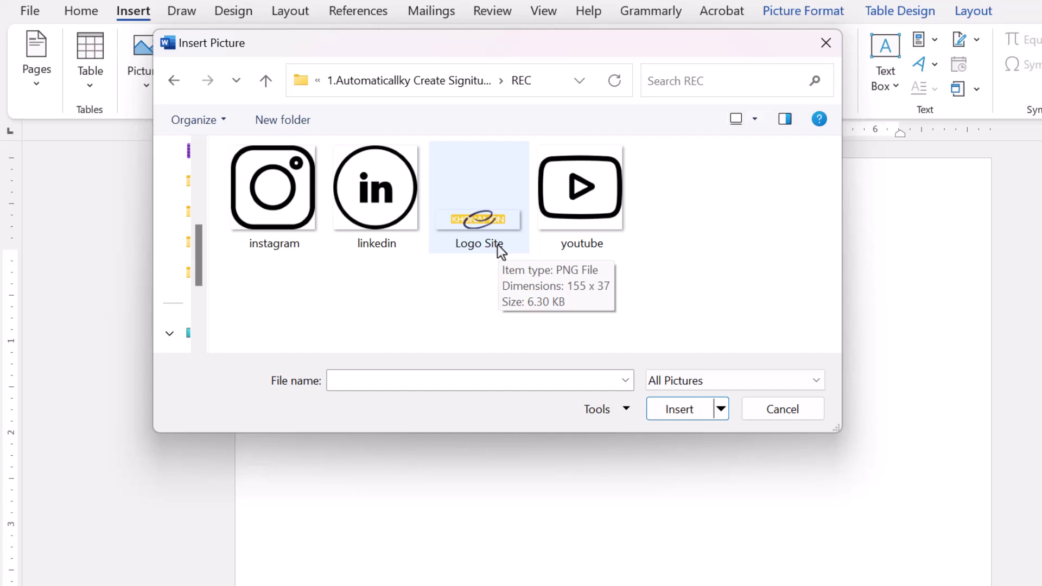
{"action": "double_click", "coordinate": [498, 245]}
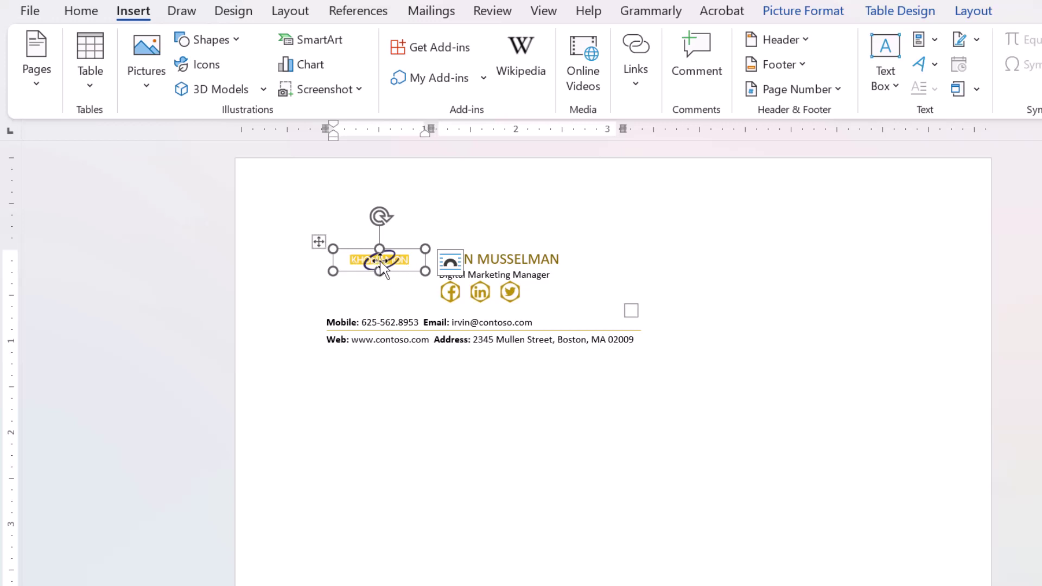
- Try cropping and a soft-shadow style on the logo, then enlarge it beside the name
{"action": "left_click", "coordinate": [818, 14]}
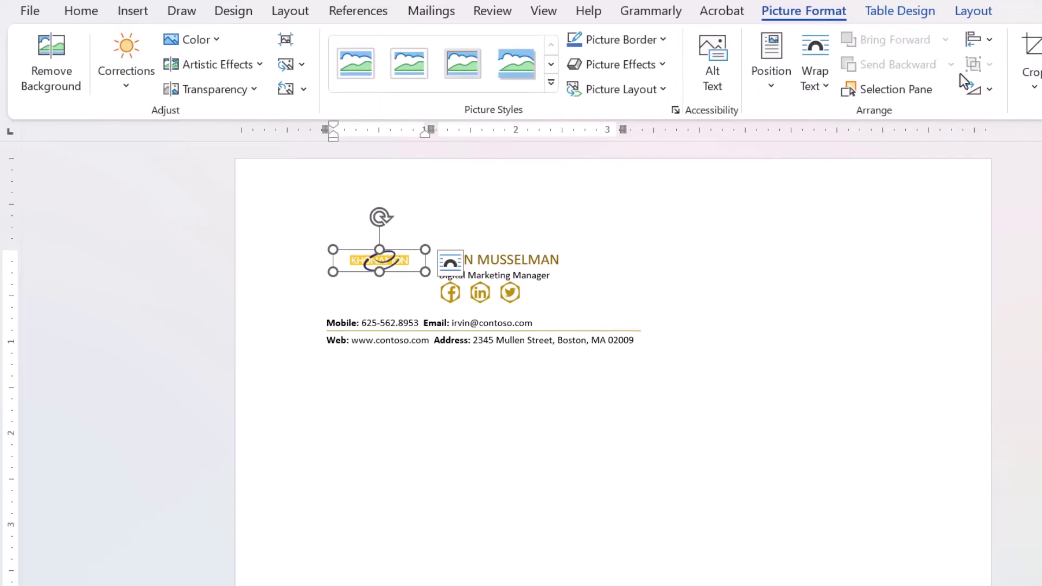
{"action": "left_click", "coordinate": [1033, 87]}
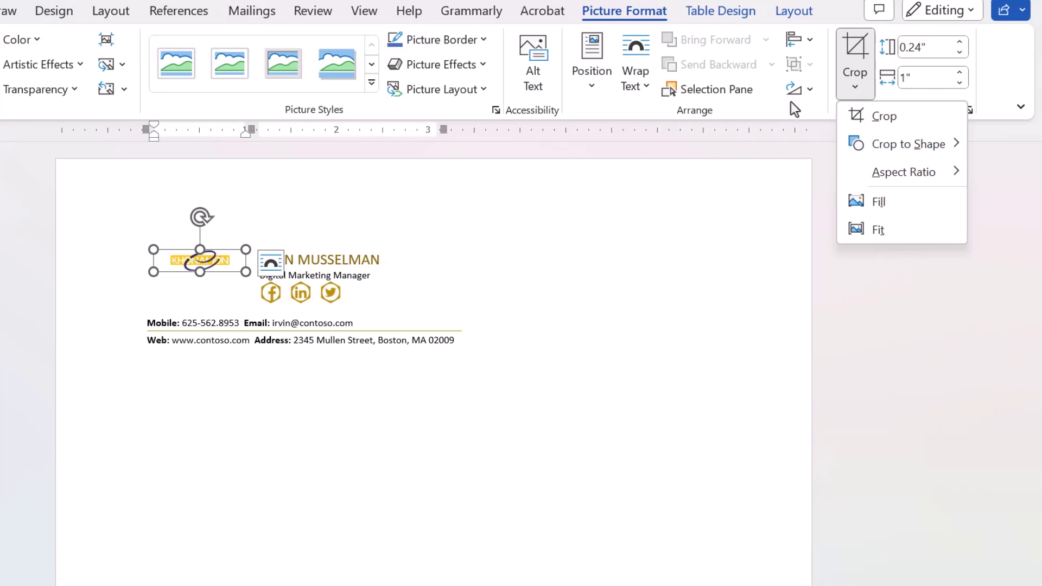
{"action": "left_click", "coordinate": [341, 66]}
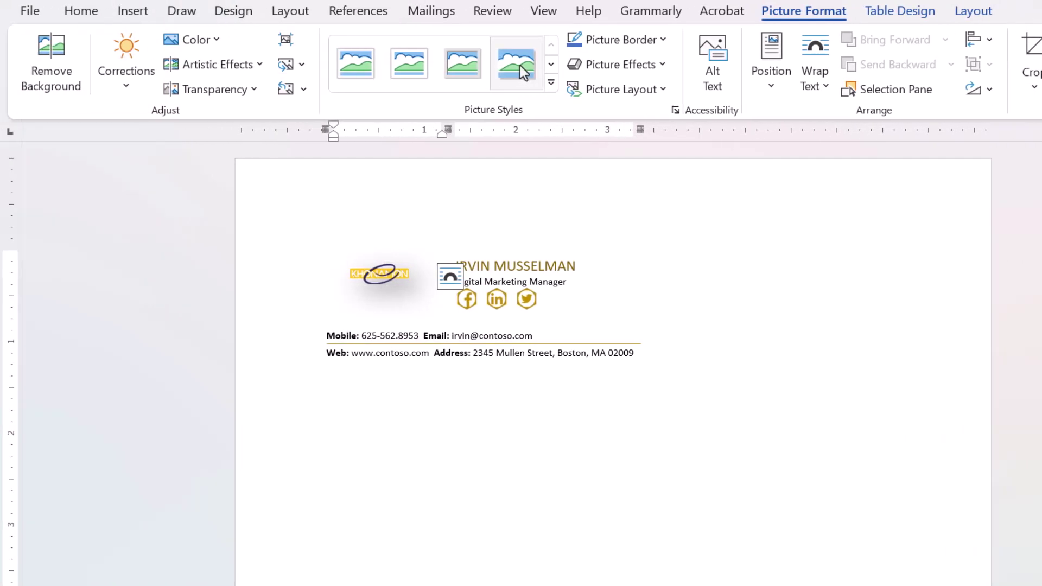
{"action": "left_click", "coordinate": [369, 62]}
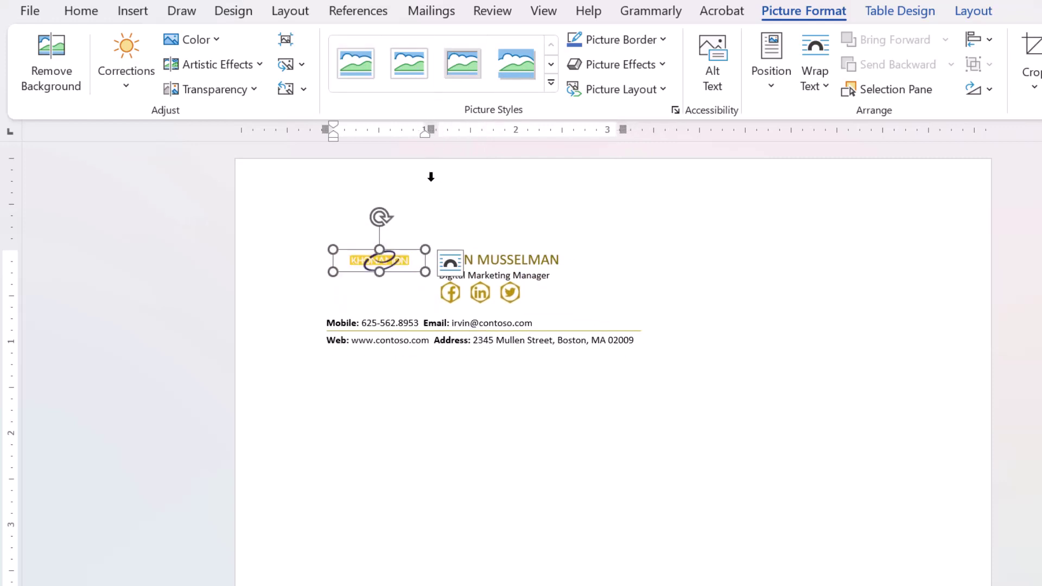
{"action": "mouse_move", "coordinate": [426, 273]}
{"action": "left_mouse_down"}
{"action": "mouse_move", "coordinate": [437, 295]}
{"action": "mouse_move", "coordinate": [407, 284]}
{"action": "mouse_move", "coordinate": [418, 284]}
{"action": "left_mouse_up"}
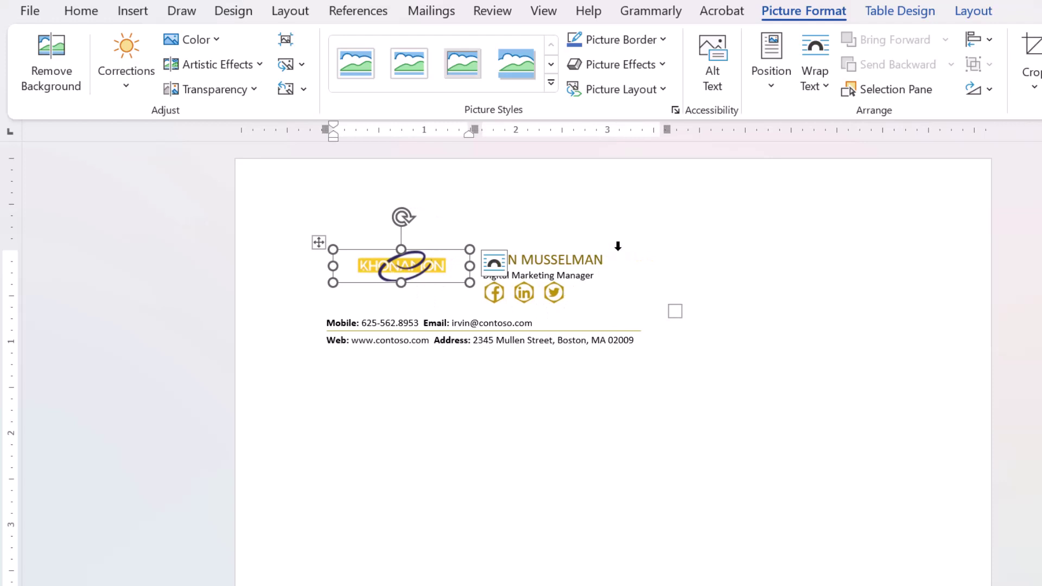
{"action": "left_click", "coordinate": [608, 262]}
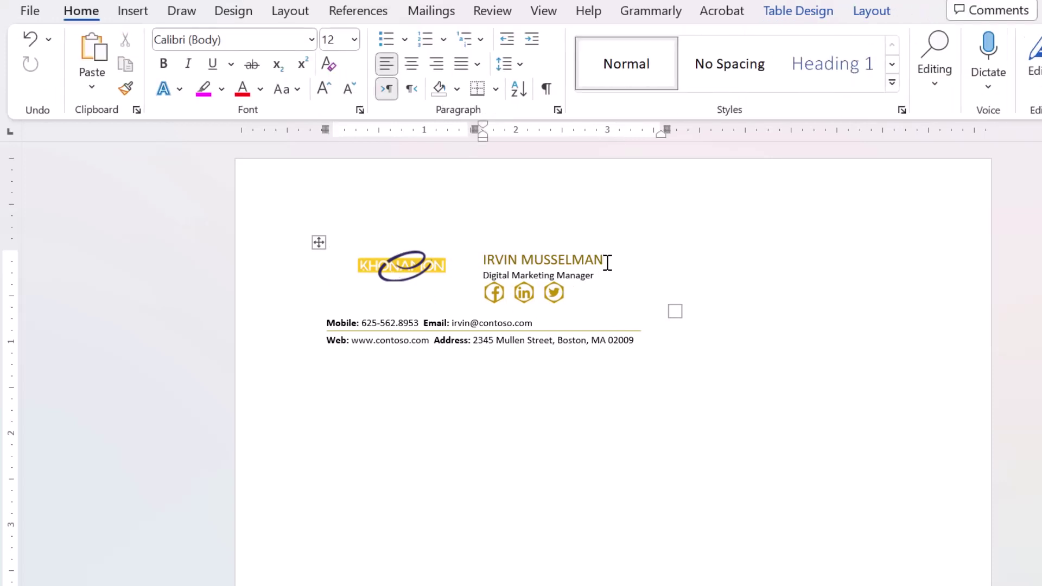
- Replace the sample name with the sender's full name in Automatic black font colour
{"action": "left_click_drag", "start_coordinate": [607, 263], "coordinate": [516, 263]}
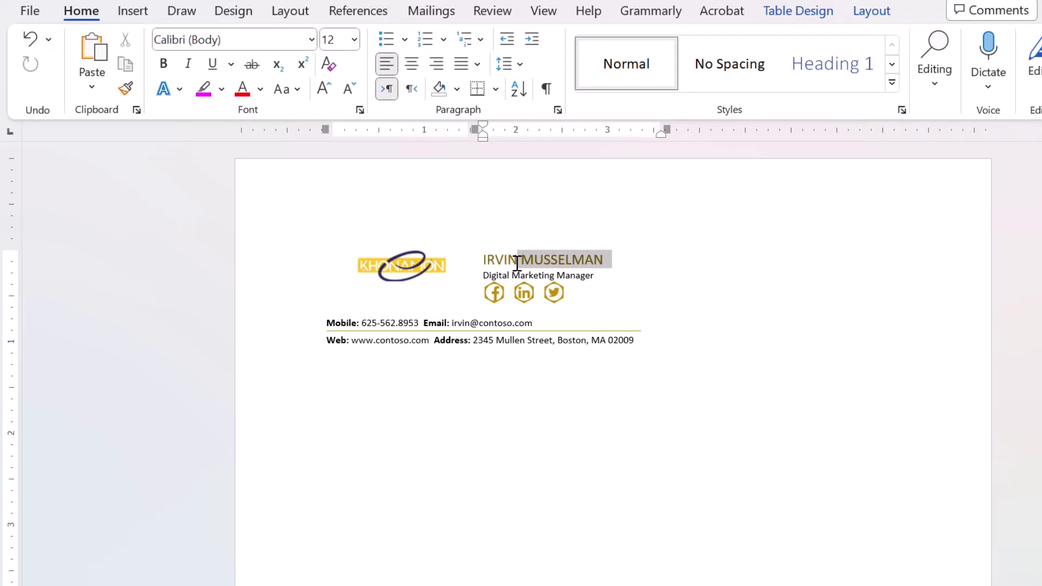
{"action": "key", "text": "BackSpace"}
{"action": "key", "text": "BackSpace"}
{"action": "key", "text": "BackSpace"}
{"action": "key", "text": "BackSpace"}
{"action": "key", "text": "BackSpace"}
{"action": "key", "text": "BackSpace"}
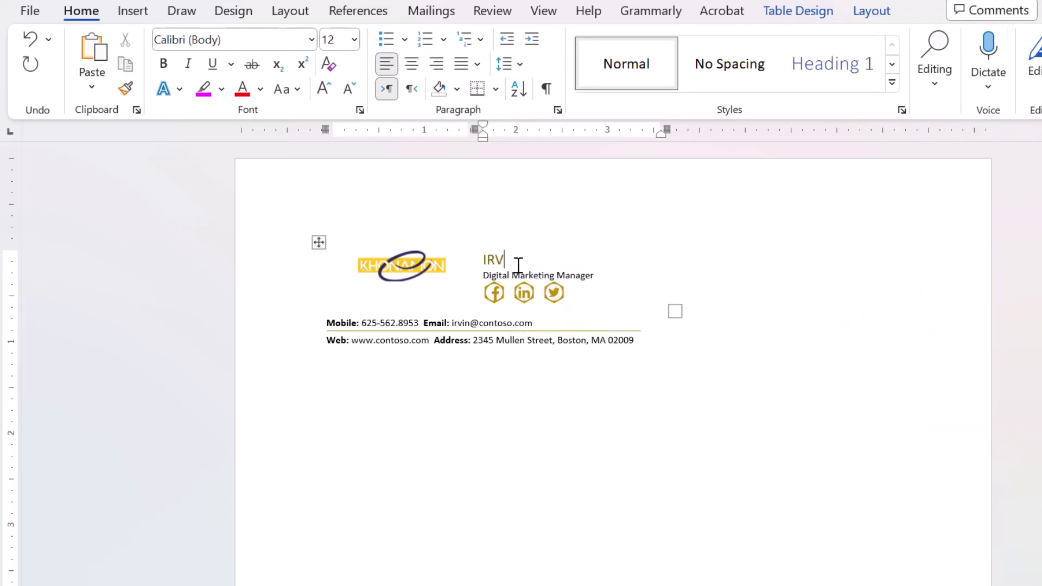
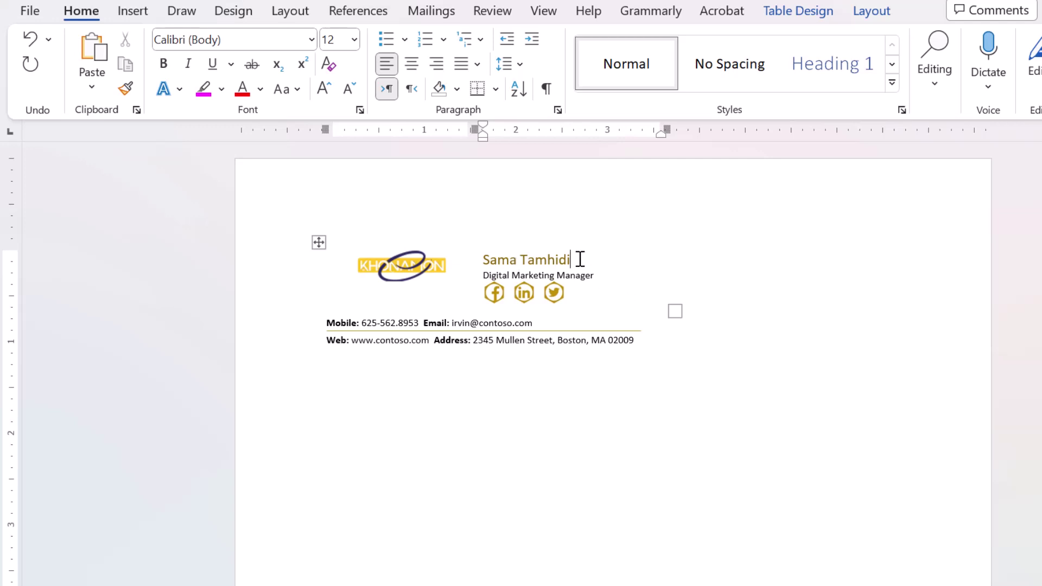
{"action": "left_click_drag", "start_coordinate": [575, 259], "coordinate": [490, 264]}
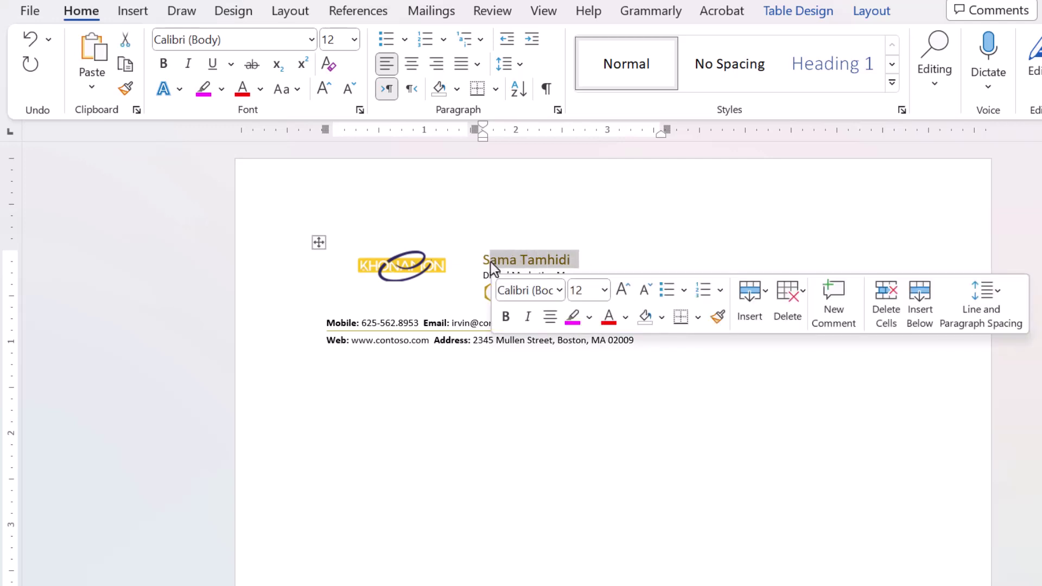
{"action": "left_click", "coordinate": [221, 89]}
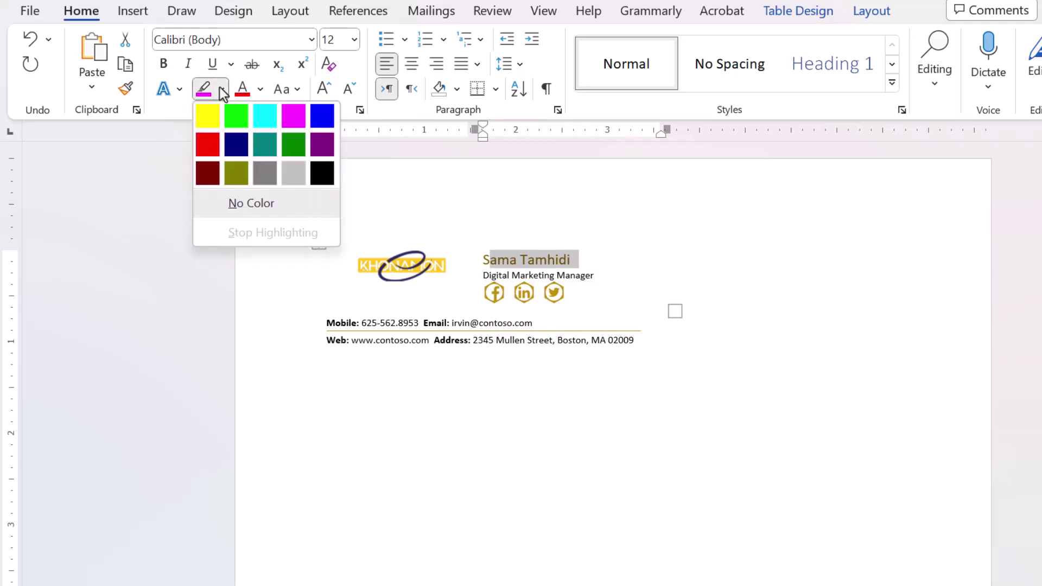
{"action": "left_click", "coordinate": [258, 92]}
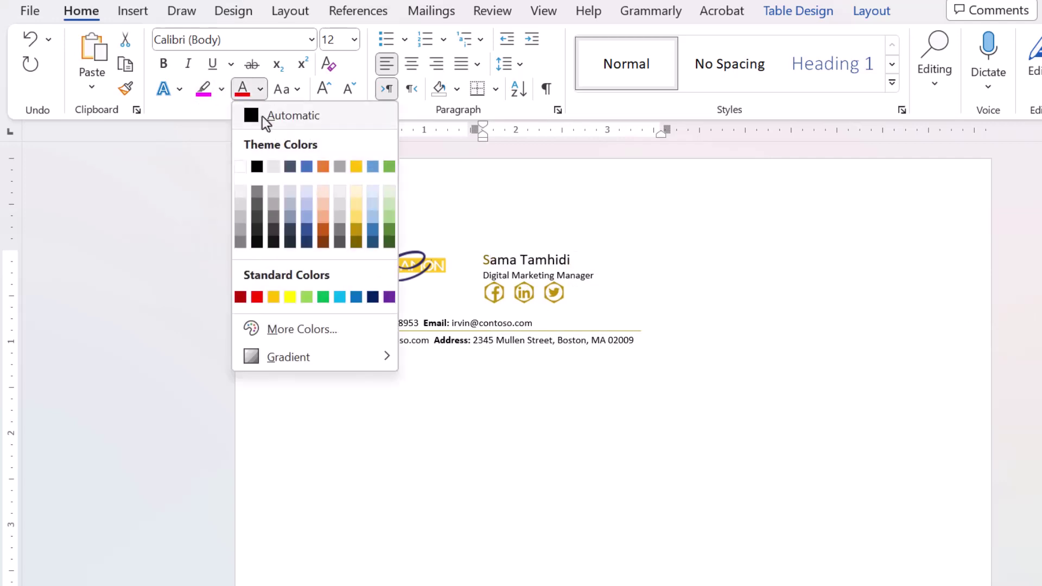
{"action": "left_click", "coordinate": [262, 116]}
{"action": "left_click", "coordinate": [492, 263]}
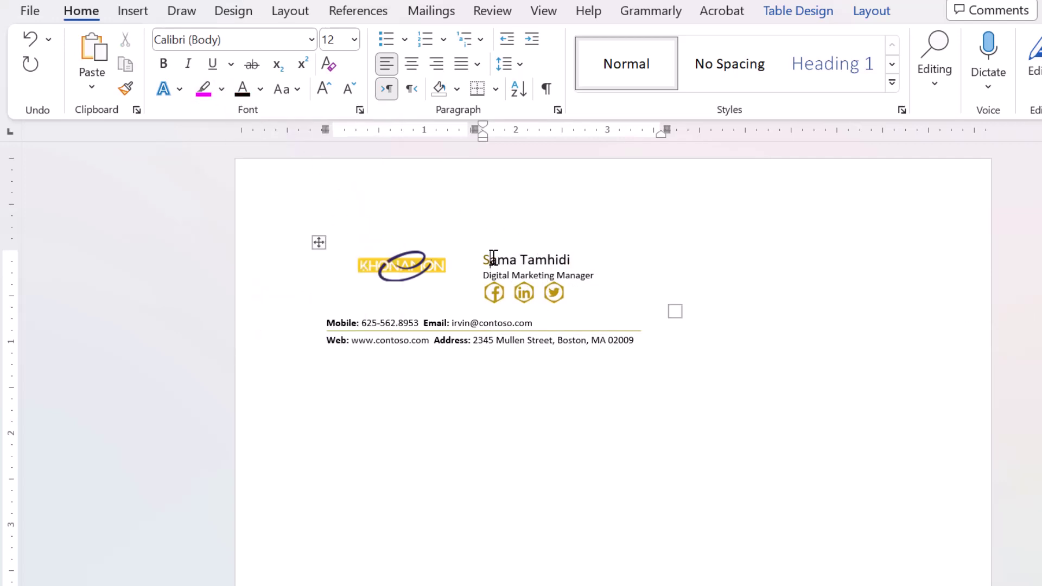
{"action": "left_click_drag", "start_coordinate": [486, 258], "coordinate": [481, 256]}
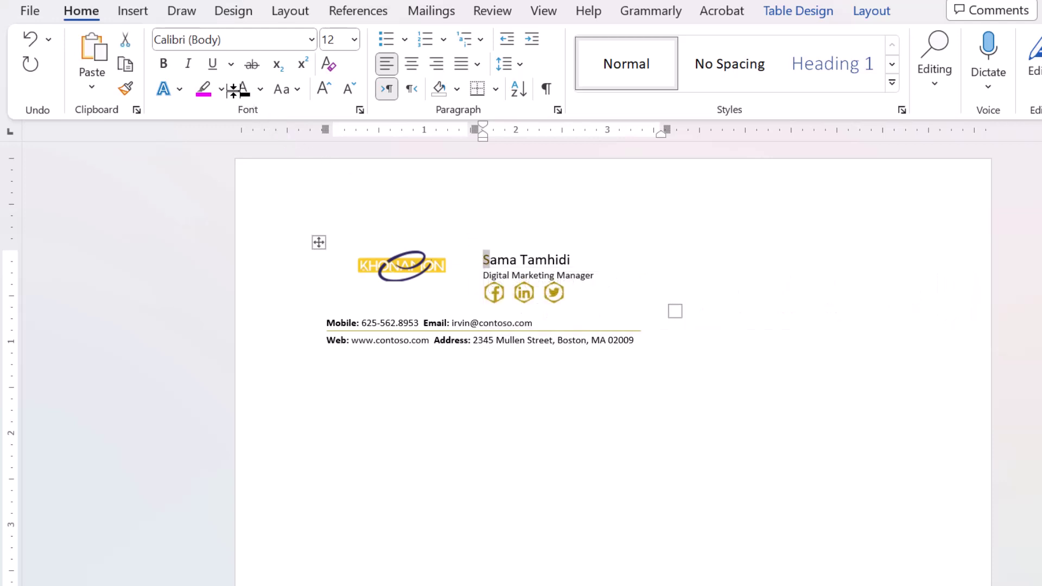
- Change the job title from Digital Marketing Manager to Project Controller
{"action": "left_click", "coordinate": [603, 275]}
{"action": "key", "text": "BackSpace"}
{"action": "key", "text": "BackSpace"}
{"action": "key", "text": "BackSpace"}
{"action": "key", "text": "BackSpace"}
{"action": "key", "text": "BackSpace"}
{"action": "key", "text": "BackSpace"}
{"action": "key", "text": "BackSpace"}
{"action": "key", "text": "BackSpace"}
{"action": "key", "text": "BackSpace"}
{"action": "key", "text": "BackSpace"}
{"action": "key", "text": "BackSpace"}
{"action": "key", "text": "BackSpace"}
{"action": "key", "text": "BackSpace"}
{"action": "key", "text": "BackSpace"}
{"action": "key", "text": "BackSpace"}
{"action": "key", "text": "BackSpace"}
{"action": "key", "text": "BackSpace"}
{"action": "key", "text": "BackSpace"}
{"action": "key", "text": "BackSpace"}
{"action": "key", "text": "BackSpace"}
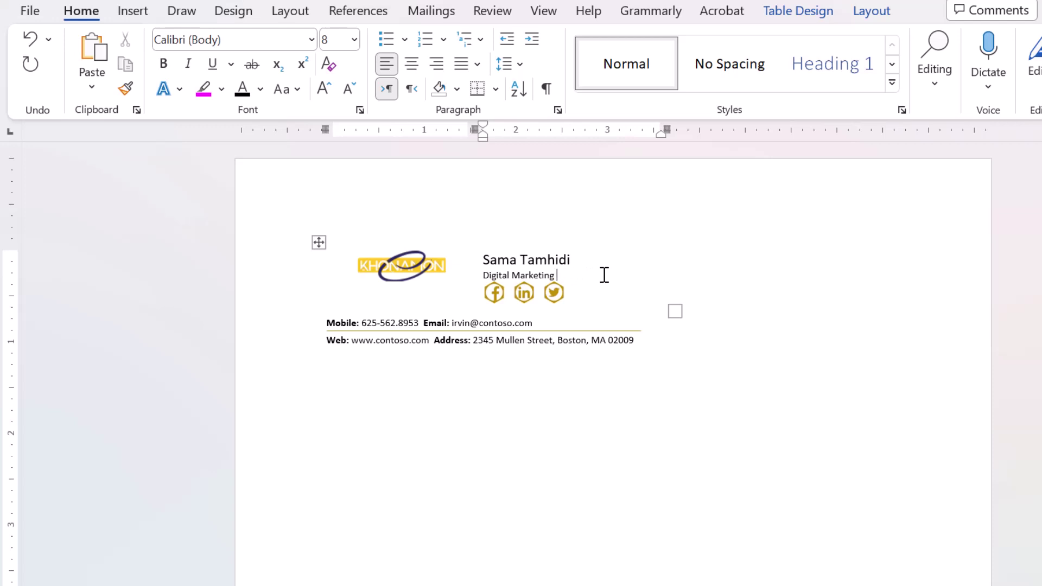
{"action": "key", "text": "BackSpace"}
{"action": "key", "text": "BackSpace"}
{"action": "key", "text": "BackSpace"}
{"action": "key", "text": "BackSpace"}
{"action": "key", "text": "BackSpace"}
{"action": "key", "text": "BackSpace"}
{"action": "type", "text": "Project Controller"}
- Replace the Facebook icon with the youtube icon file
{"action": "left_click", "coordinate": [494, 291]}
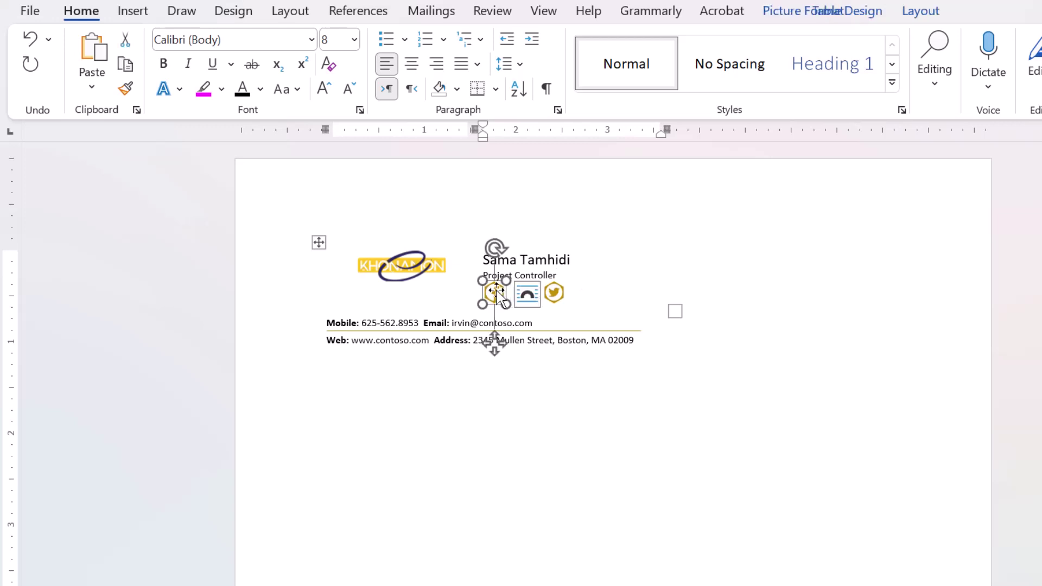
{"action": "right_click", "coordinate": [498, 292]}
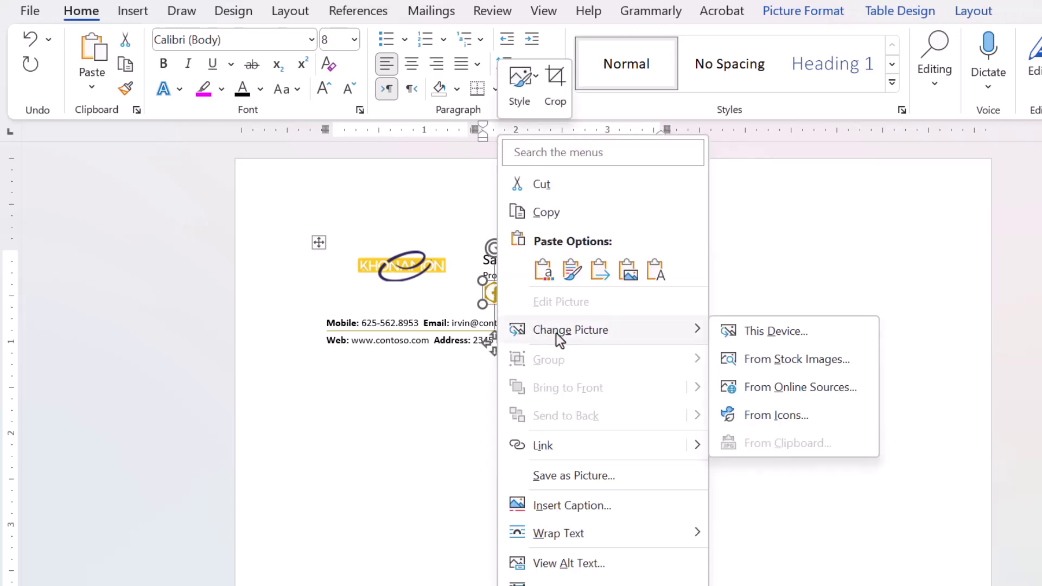
{"action": "left_click", "coordinate": [749, 332]}
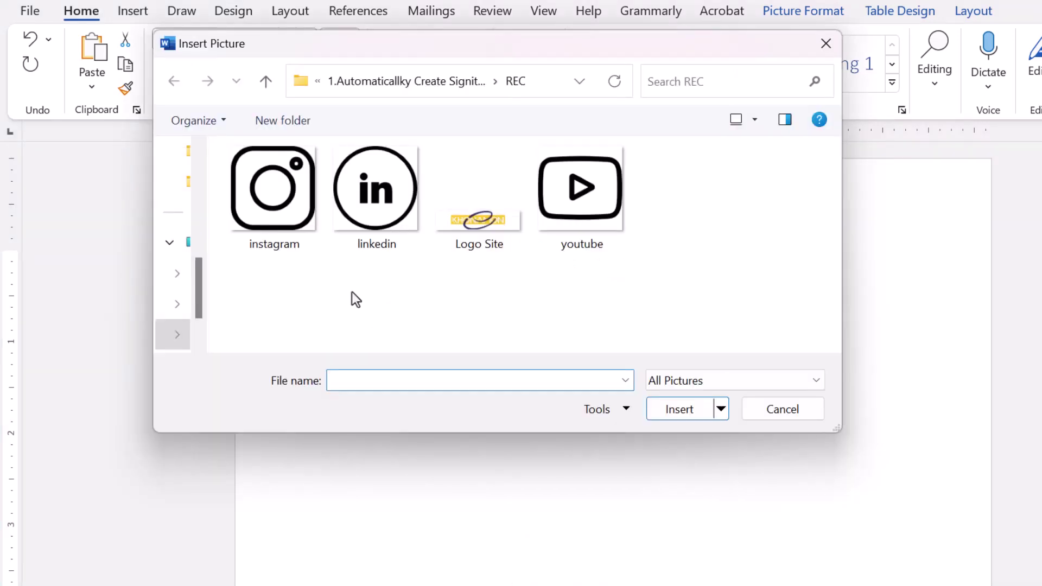
{"action": "double_click", "coordinate": [563, 231]}
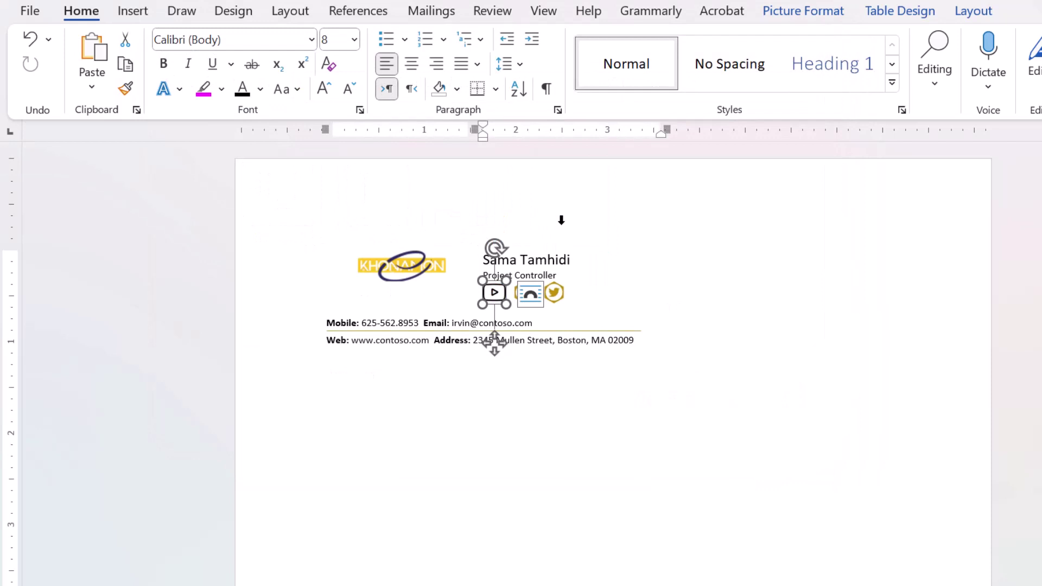
{"action": "left_click", "coordinate": [581, 288]}
- Replace the old LinkedIn icon with the black linkedin icon file
{"action": "left_click", "coordinate": [525, 296]}
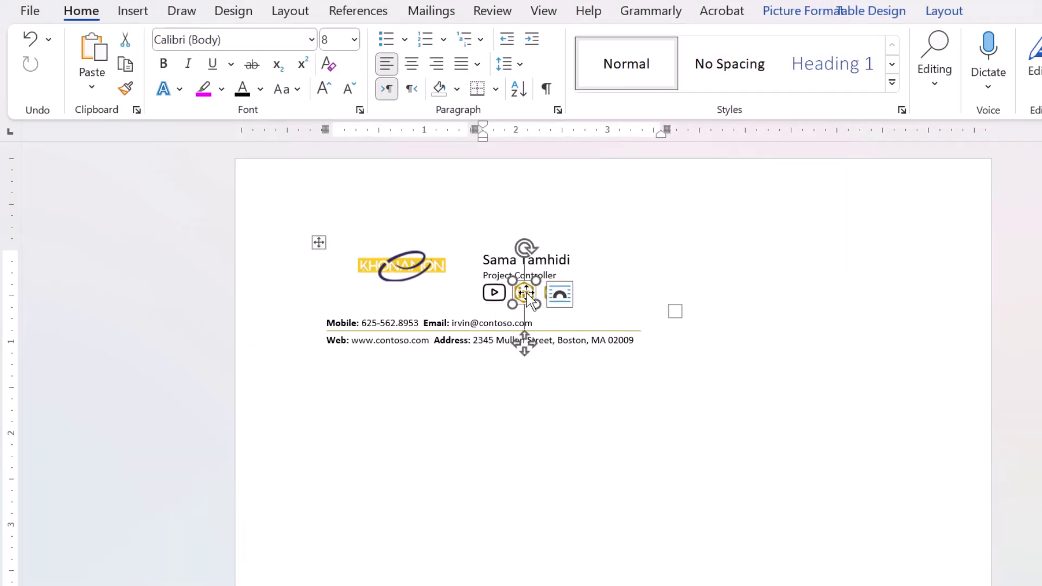
{"action": "right_click", "coordinate": [522, 296]}
{"action": "mouse_move", "coordinate": [579, 330]}
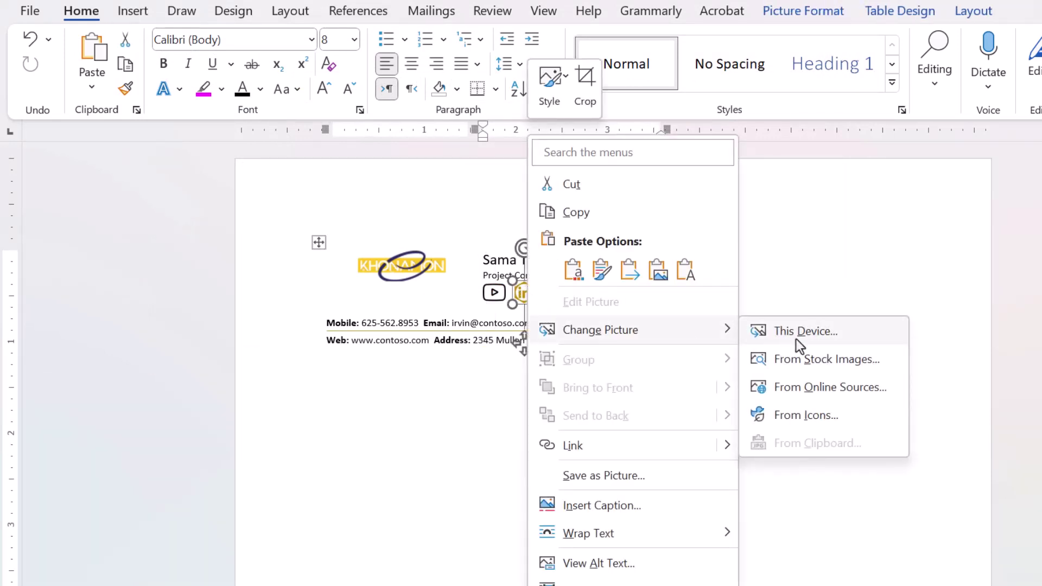
{"action": "left_click", "coordinate": [797, 337]}
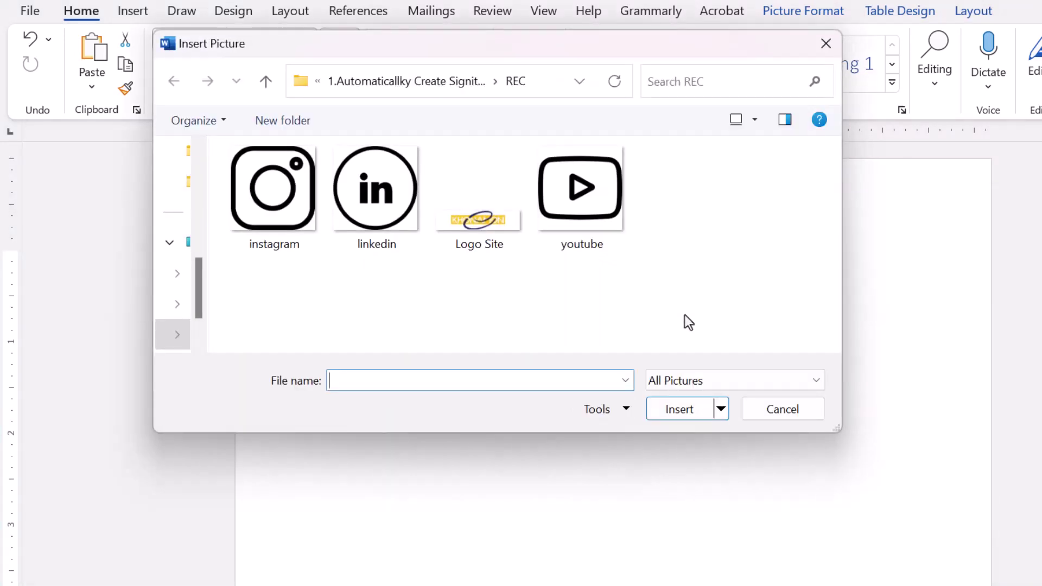
{"action": "double_click", "coordinate": [396, 216]}
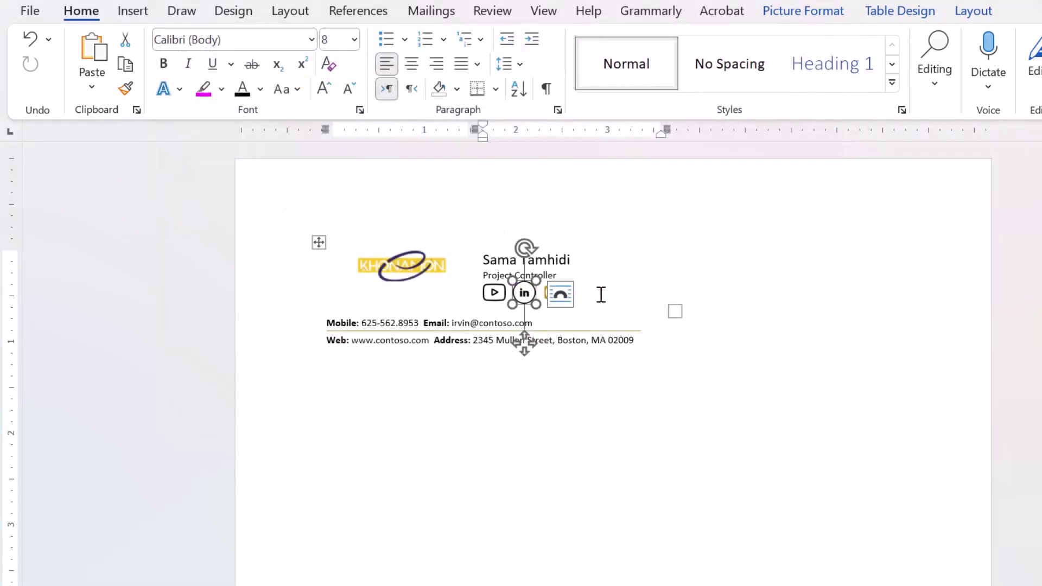
{"action": "left_click", "coordinate": [600, 295]}
- Replace the Twitter icon with the instagram icon file
{"action": "left_click", "coordinate": [554, 297]}
{"action": "right_click", "coordinate": [554, 299]}
{"action": "mouse_move", "coordinate": [606, 329]}
{"action": "left_click", "coordinate": [784, 329]}
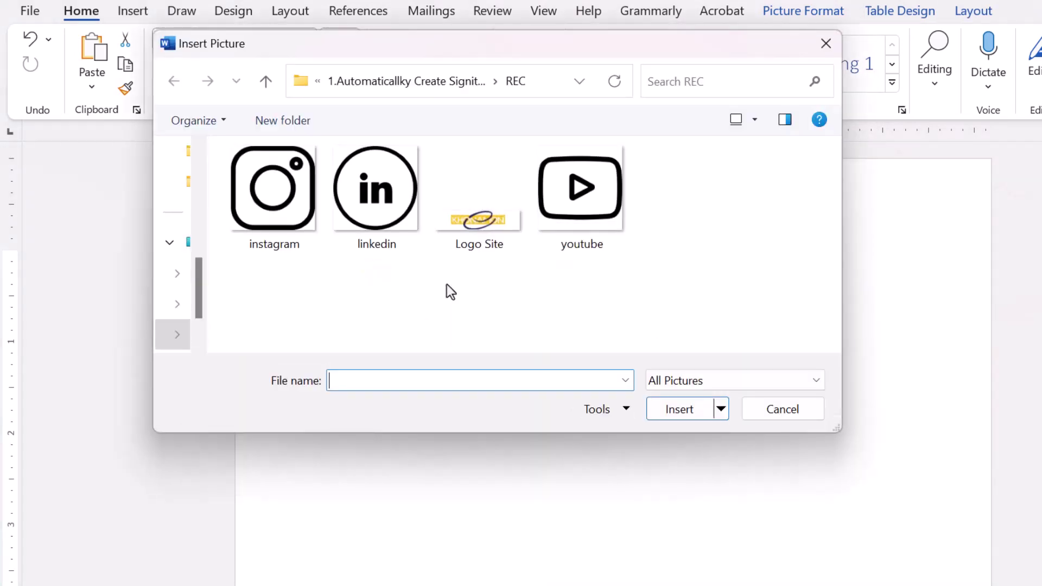
{"action": "double_click", "coordinate": [288, 231]}
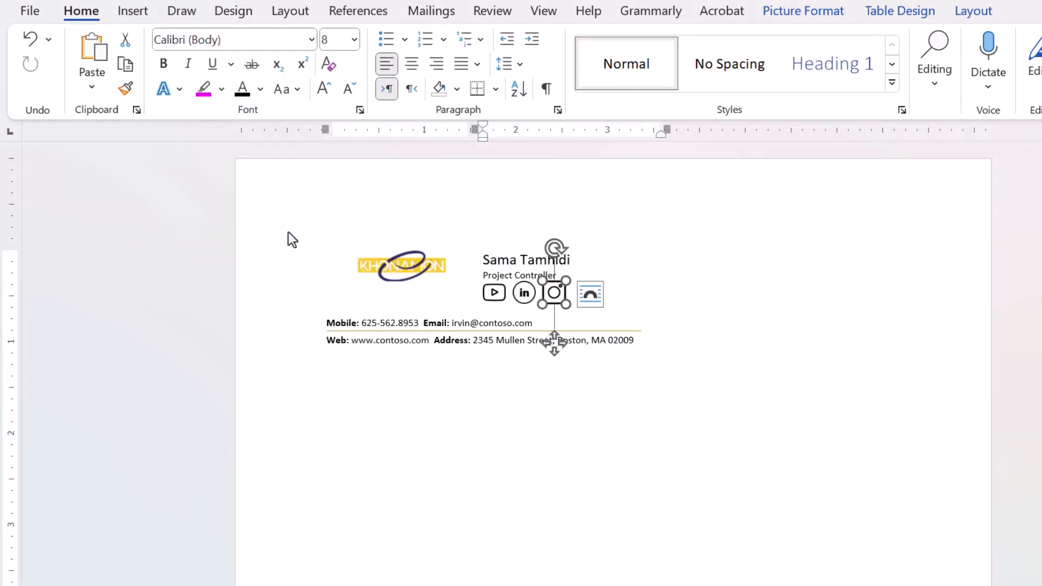
{"action": "left_click", "coordinate": [625, 297]}
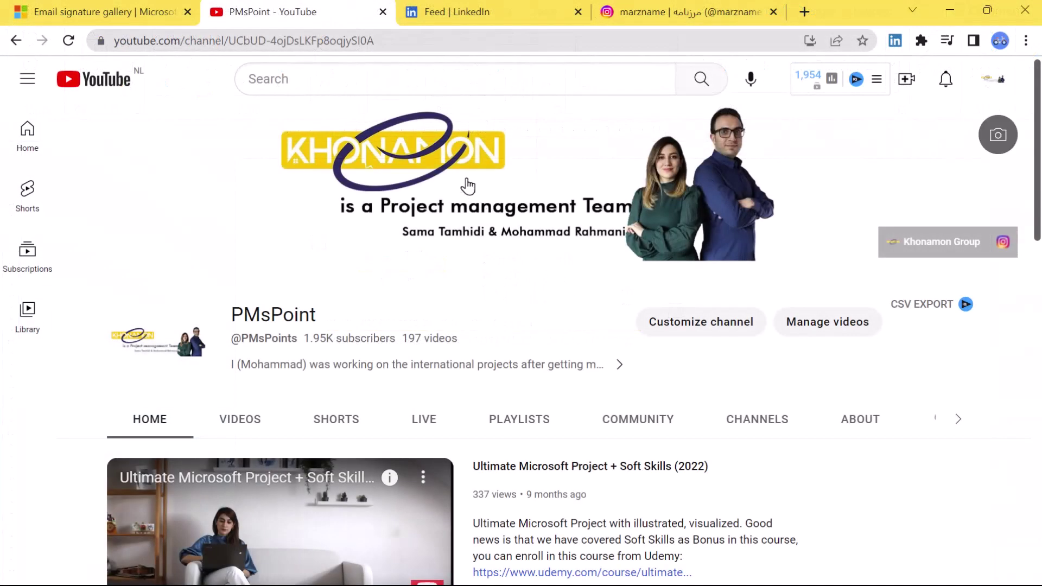
- Link the YouTube icon to the YouTube channel address copied from Chrome
{"action": "left_click", "coordinate": [411, 39]}
{"action": "key", "text": "ctrl+c"}
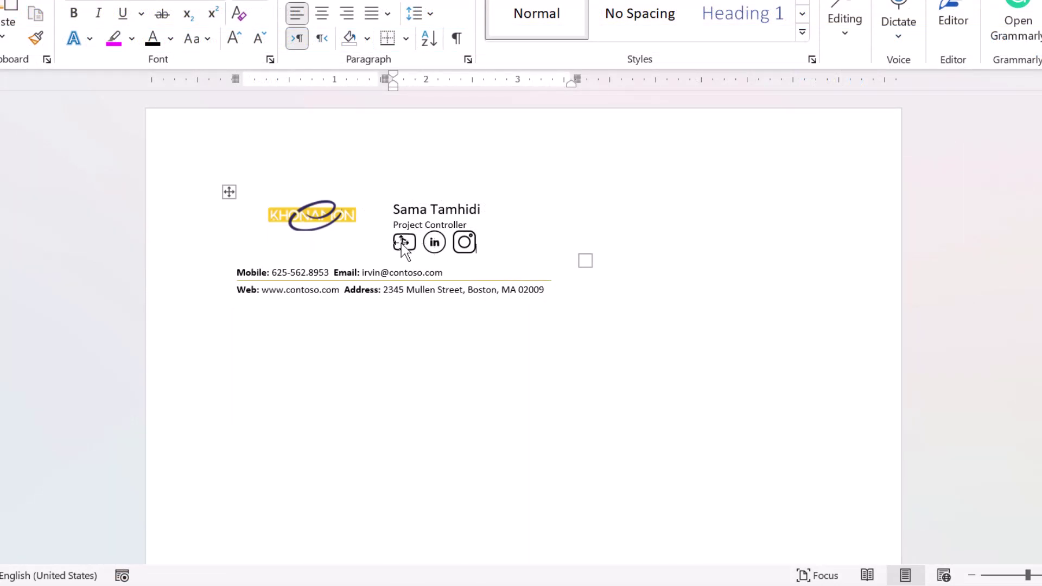
{"action": "left_click", "coordinate": [403, 246]}
{"action": "right_click", "coordinate": [402, 245]}
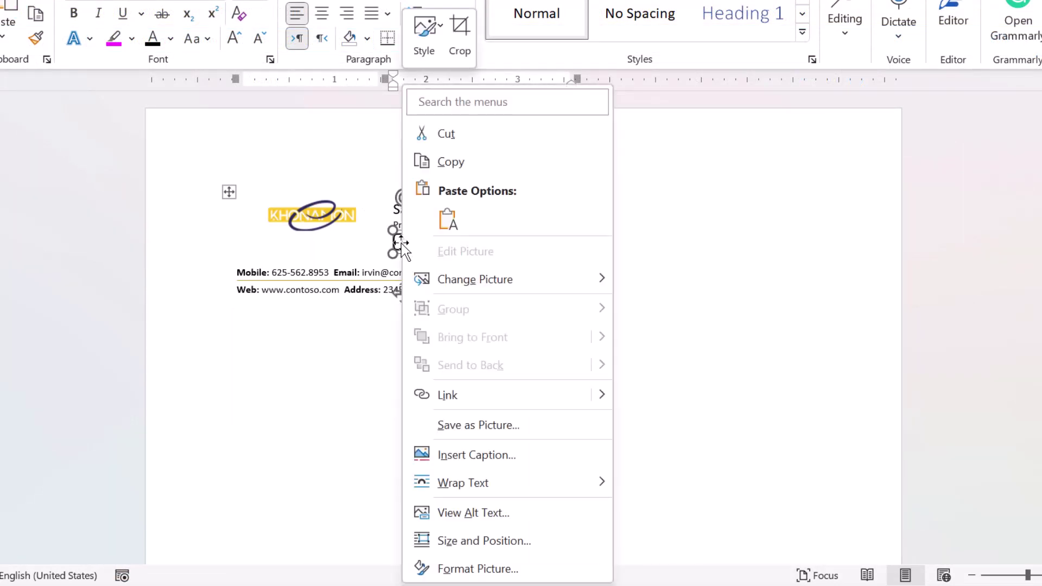
{"action": "left_click", "coordinate": [553, 395]}
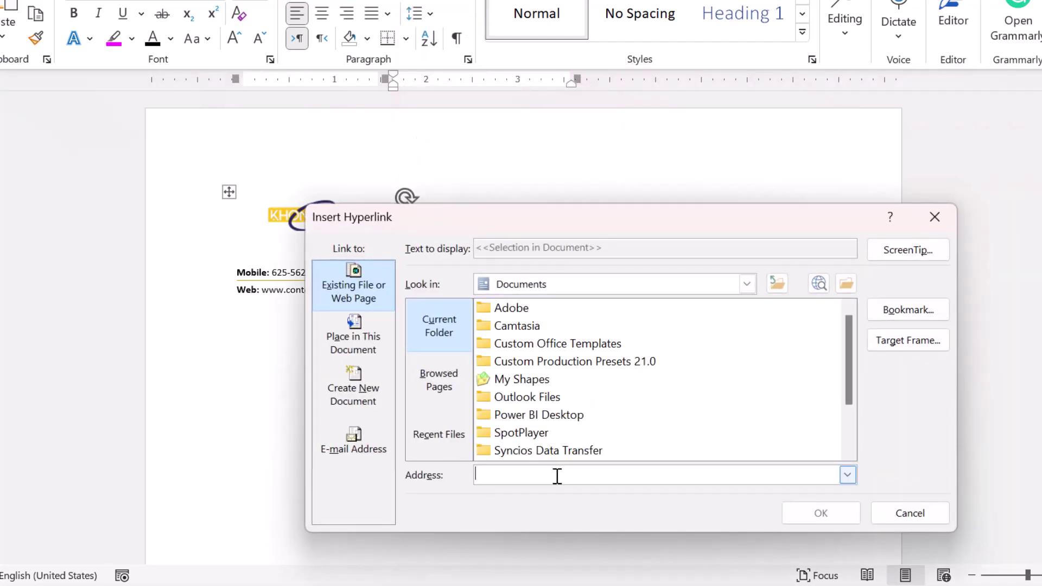
{"action": "key", "text": "ctrl+v"}
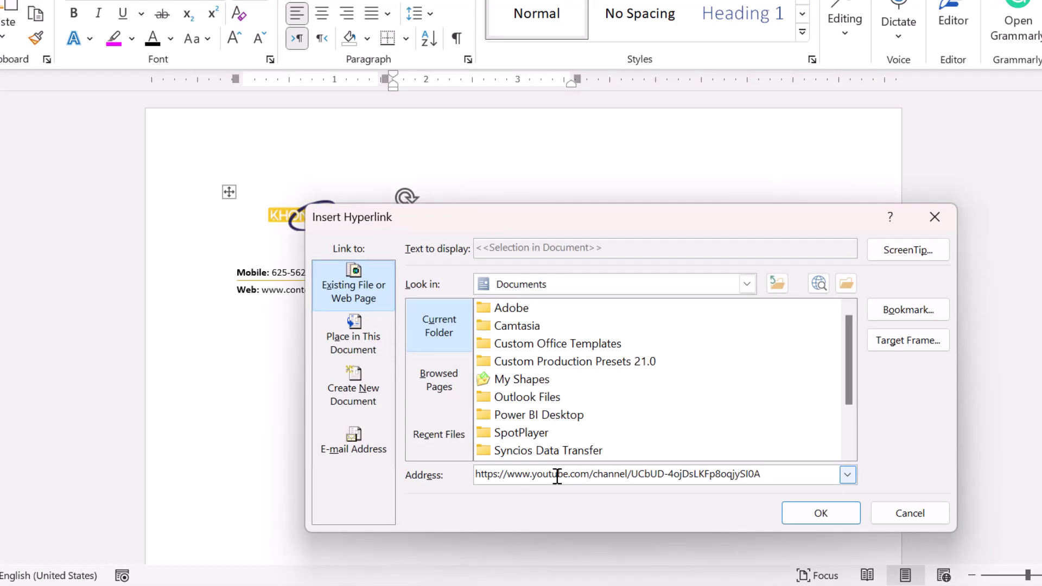
{"action": "left_click", "coordinate": [784, 517]}
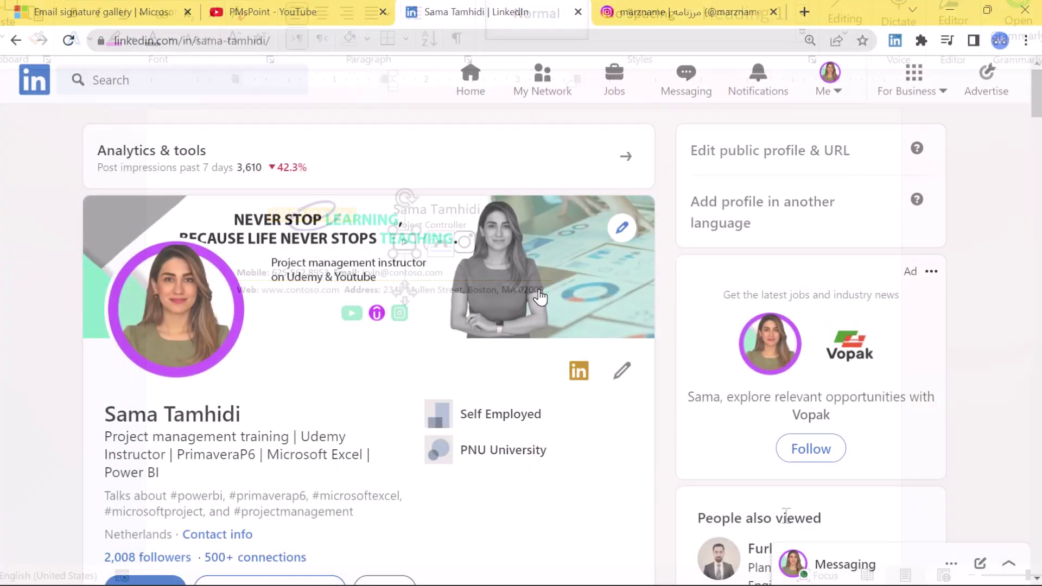
- Link the LinkedIn icon to the LinkedIn profile address
{"action": "left_click", "coordinate": [377, 36]}
{"action": "key", "text": "ctrl+c"}
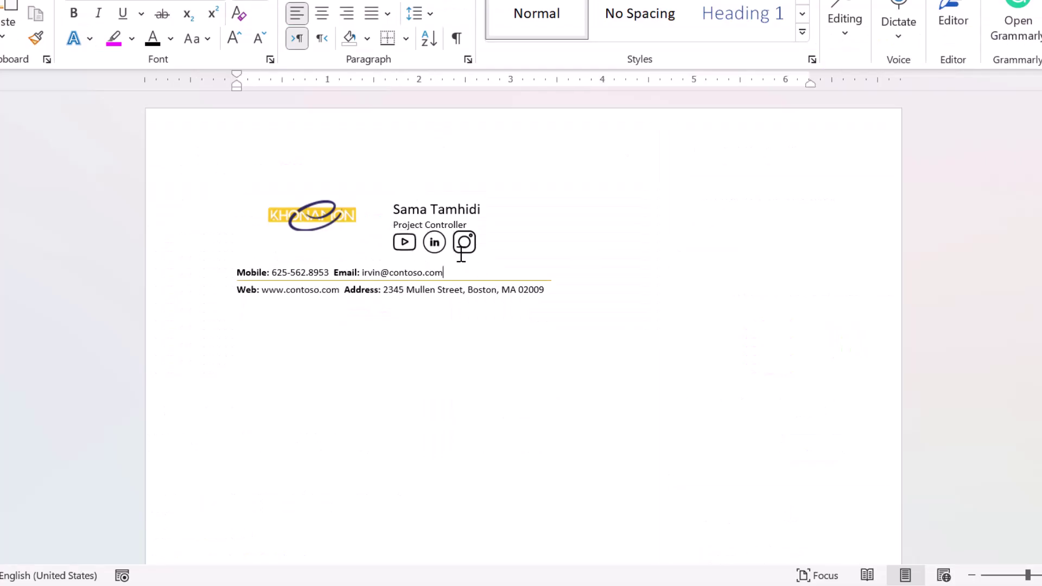
{"action": "left_click", "coordinate": [432, 240]}
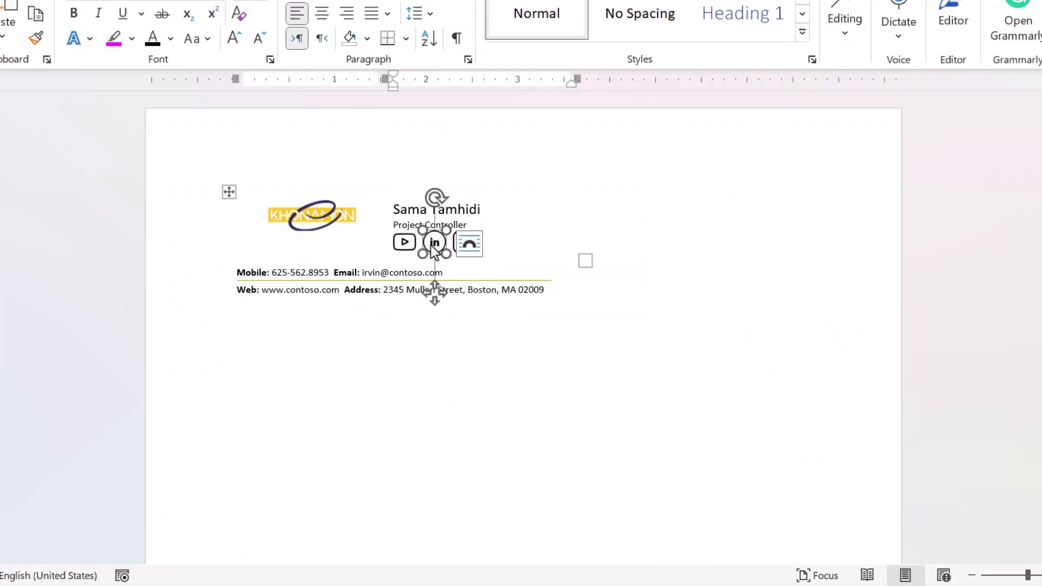
{"action": "right_click", "coordinate": [432, 242]}
{"action": "left_click", "coordinate": [512, 399]}
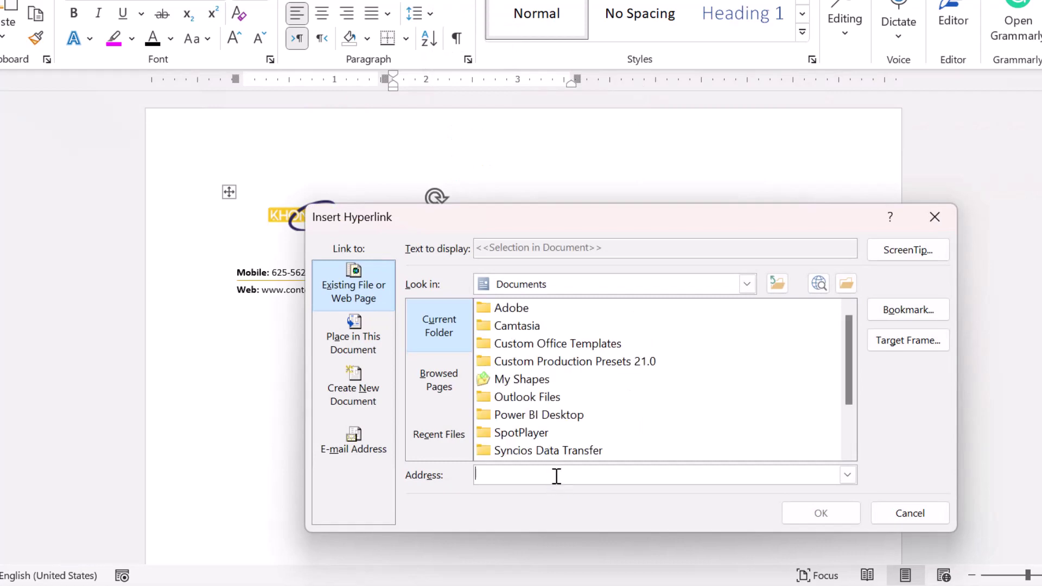
{"action": "key", "text": "ctrl+v"}
{"action": "left_click", "coordinate": [832, 512]}
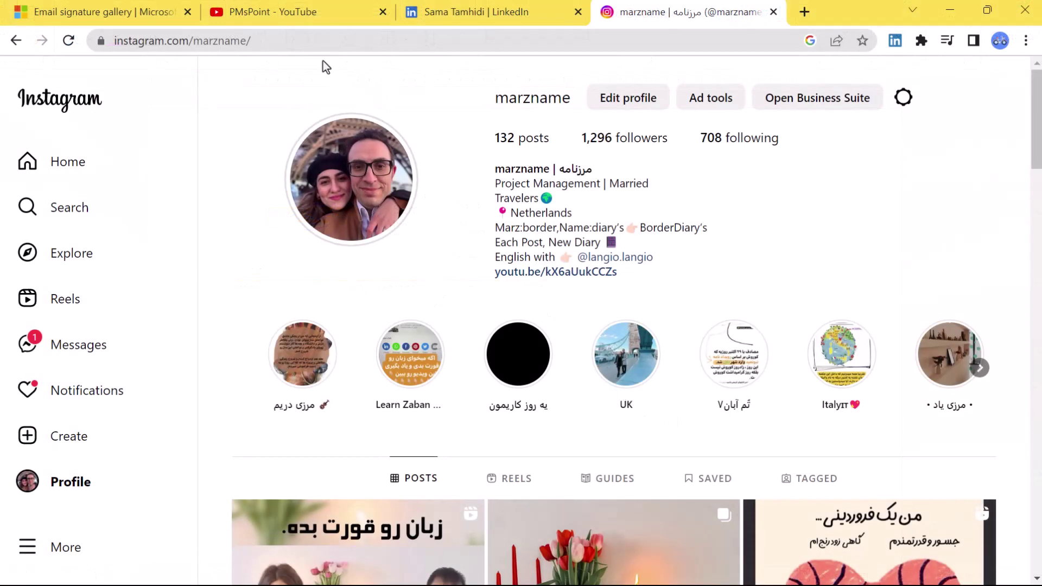
- Link the Instagram icon to the Instagram profile address
{"action": "left_click", "coordinate": [303, 41]}
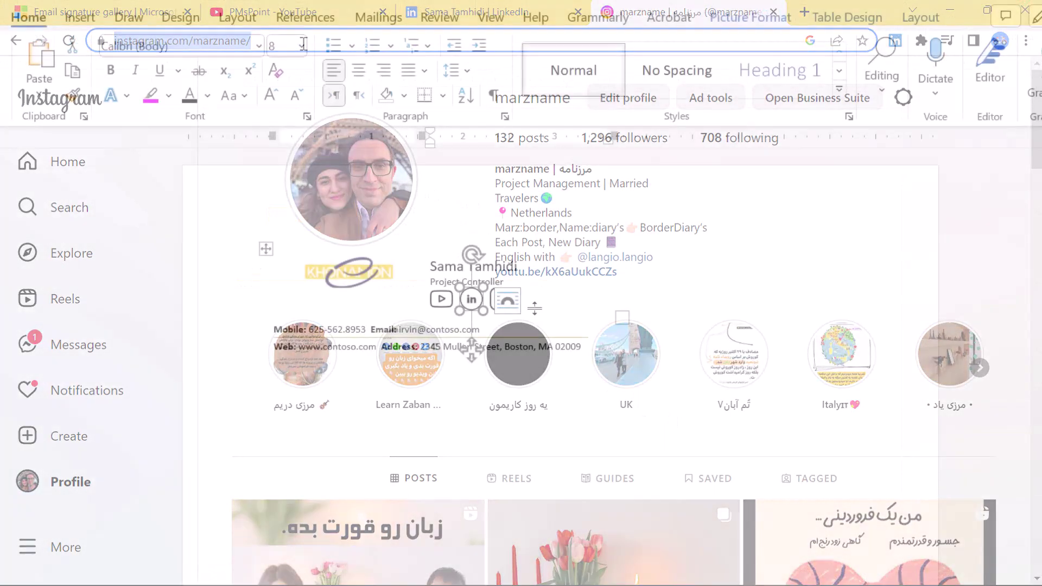
{"action": "left_click", "coordinate": [502, 298]}
{"action": "right_click", "coordinate": [501, 299]}
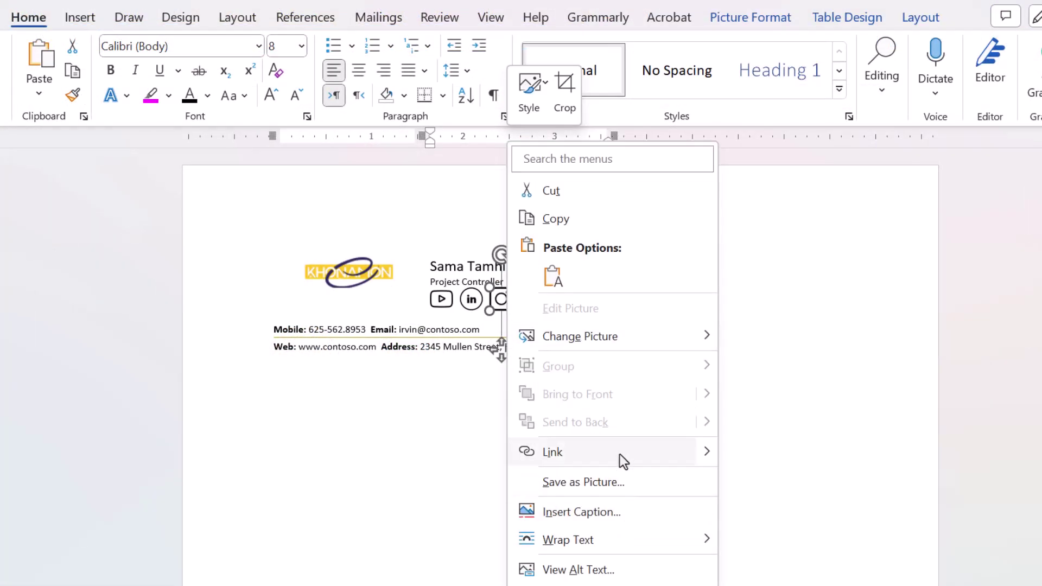
{"action": "left_click", "coordinate": [619, 453]}
{"action": "key", "text": "ctrl+v"}
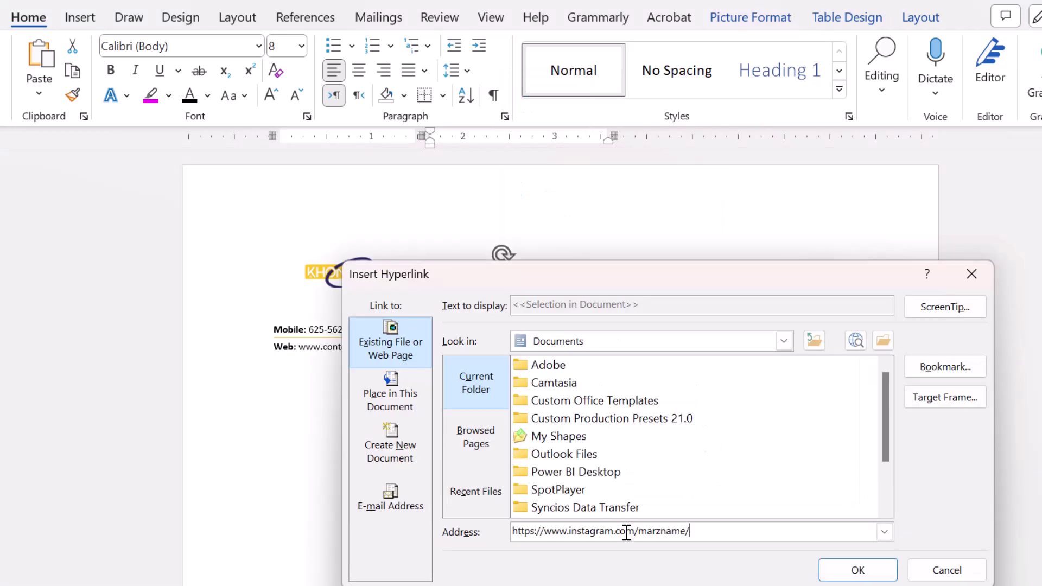
{"action": "left_click", "coordinate": [843, 571]}
- Replace the sample mobile number and email with the sender's own phone number and email address
{"action": "left_click_drag", "start_coordinate": [366, 329], "coordinate": [309, 329]}
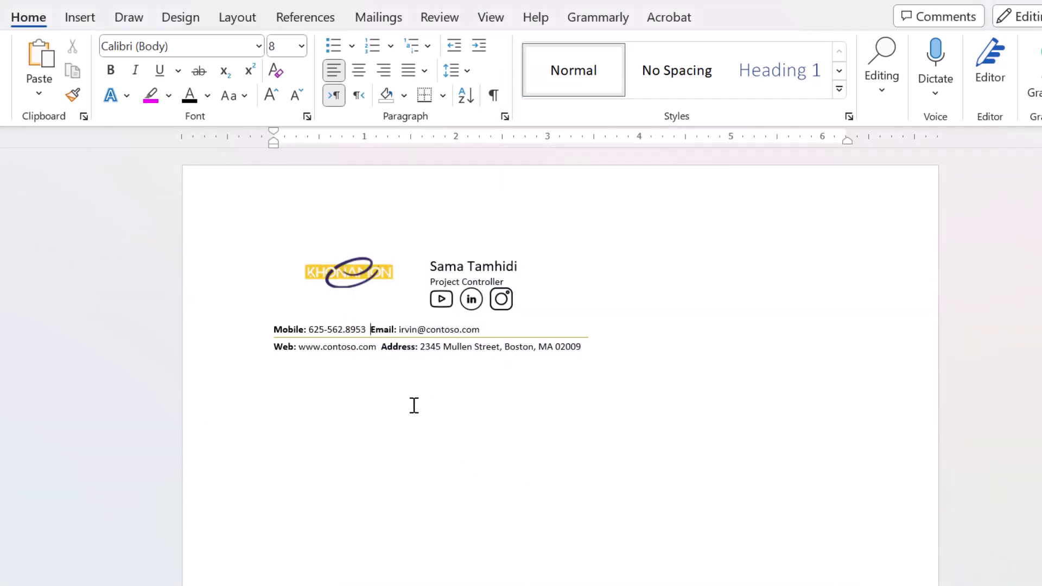
{"action": "key", "text": "BackSpace"}
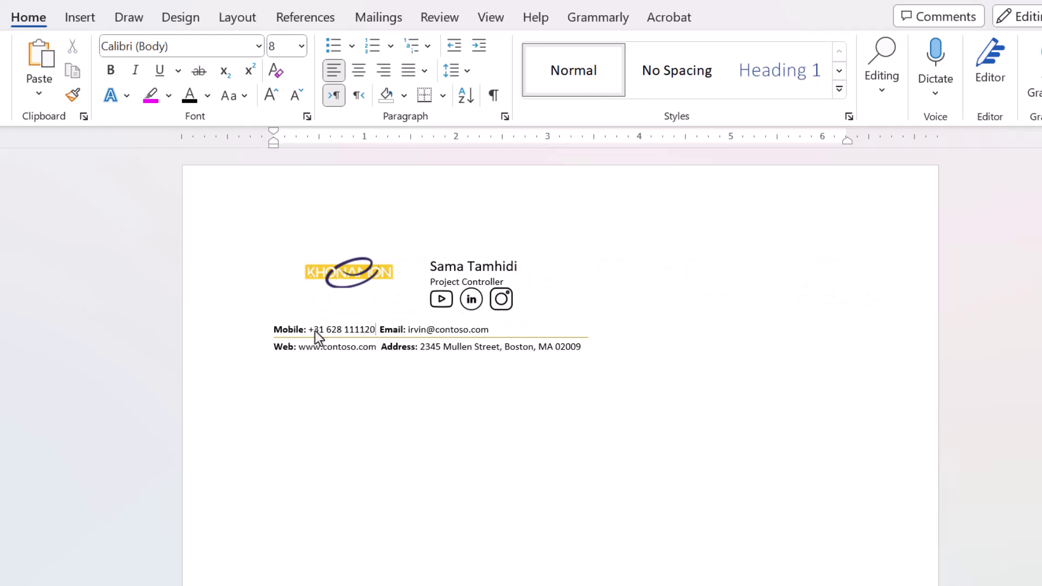
{"action": "left_click_drag", "start_coordinate": [490, 330], "coordinate": [415, 331]}
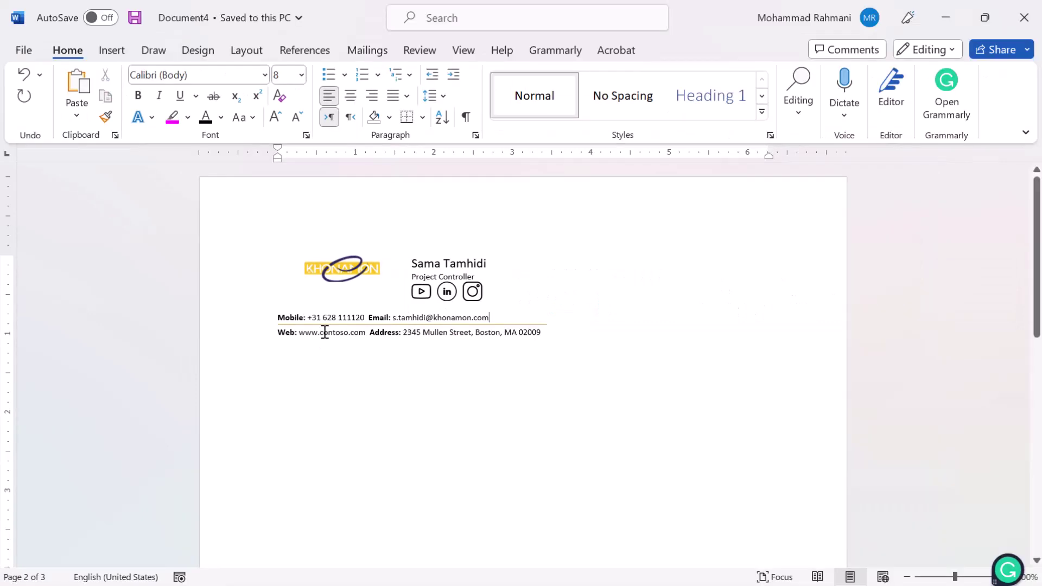
{"action": "left_click_drag", "start_coordinate": [367, 332], "coordinate": [299, 332]}
{"action": "key", "text": "BackSpace"}
{"action": "type", "text": "www.khonamon.com"}
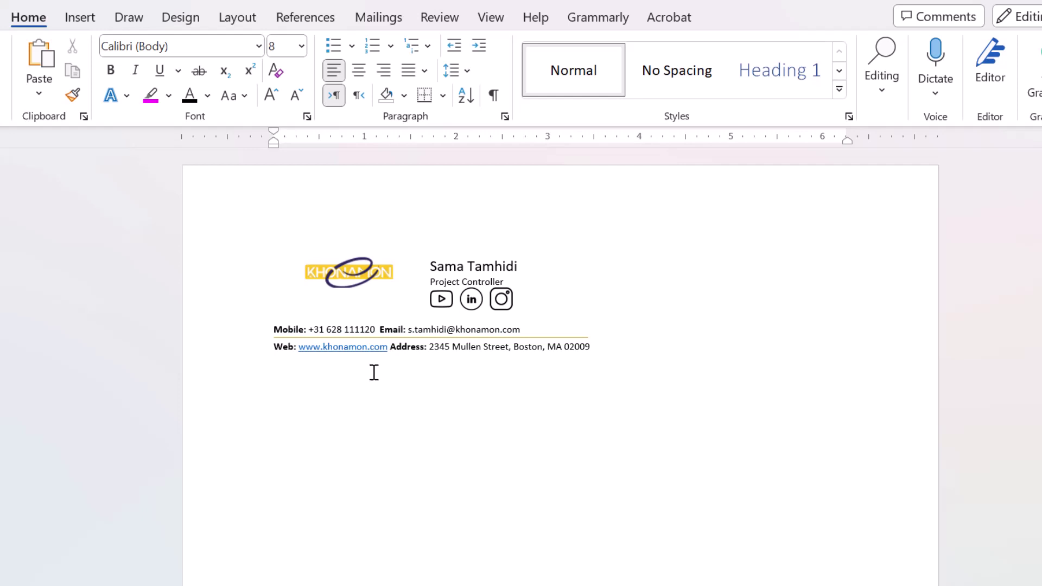
{"action": "left_click", "coordinate": [590, 345]}
{"action": "key", "text": "BackSpace"}
{"action": "key", "text": "BackSpace"}
{"action": "key", "text": "BackSpace"}
{"action": "key", "text": "BackSpace"}
{"action": "key", "text": "BackSpace"}
{"action": "key", "text": "BackSpace"}
{"action": "key", "text": "BackSpace"}
{"action": "key", "text": "BackSpace"}
{"action": "key", "text": "BackSpace"}
{"action": "key", "text": "BackSpace"}
{"action": "key", "text": "BackSpace"}
{"action": "key", "text": "BackSpace"}
{"action": "key", "text": "BackSpace"}
{"action": "key", "text": "BackSpace"}
{"action": "key", "text": "BackSpace"}
{"action": "key", "text": "BackSpace"}
{"action": "key", "text": "BackSpace"}
{"action": "key", "text": "BackSpace"}
{"action": "key", "text": "BackSpace"}
{"action": "key", "text": "BackSpace"}
{"action": "key", "text": "BackSpace"}
{"action": "key", "text": "BackSpace"}
{"action": "key", "text": "BackSpace"}
{"action": "key", "text": "BackSpace"}
{"action": "key", "text": "BackSpace"}
{"action": "key", "text": "BackSpace"}
{"action": "key", "text": "BackSpace"}
{"action": "key", "text": "BackSpace"}
{"action": "key", "text": "BackSpace"}
{"action": "key", "text": "BackSpace"}
{"action": "key", "text": "BackSpace"}
{"action": "key", "text": "BackSpace"}
{"action": "key", "text": "BackSpace"}
{"action": "key", "text": "BackSpace"}
{"action": "key", "text": "BackSpace"}
{"action": "key", "text": "BackSpace"}
{"action": "key", "text": "BackSpace"}
{"action": "key", "text": "BackSpace"}
{"action": "key", "text": "BackSpace"}
{"action": "key", "text": "BackSpace"}
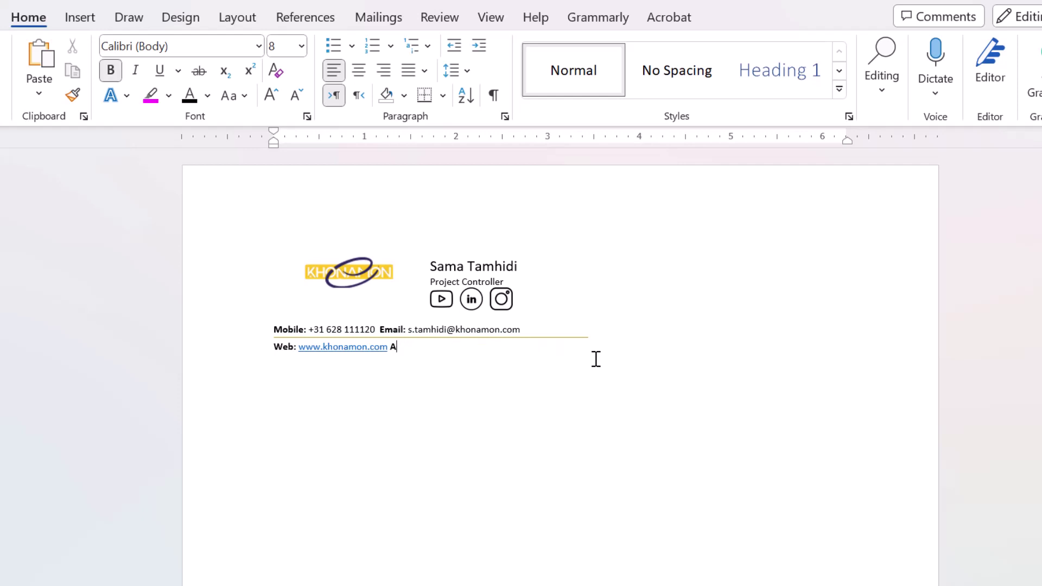
- Apply the black Shape Style to the divider line, then enlarge the KHONAMON logo
{"action": "left_click", "coordinate": [568, 338]}
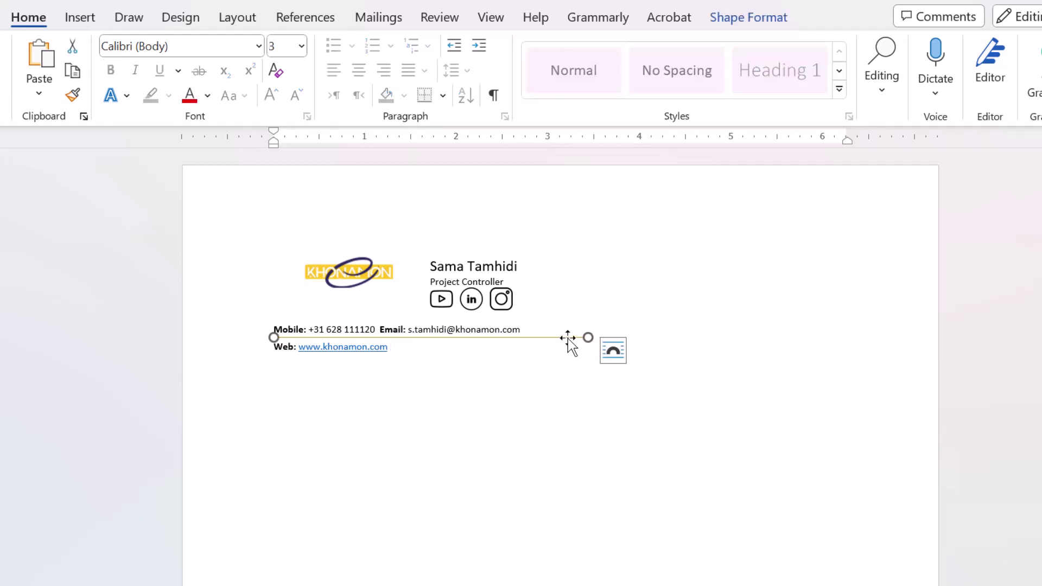
{"action": "left_click", "coordinate": [733, 21]}
{"action": "left_click", "coordinate": [192, 63]}
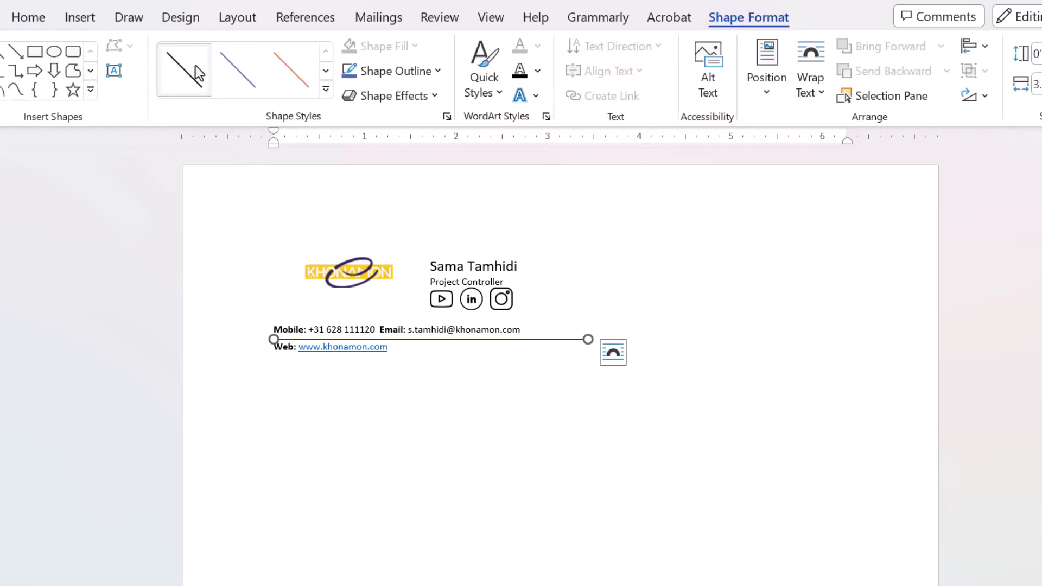
{"action": "left_click", "coordinate": [372, 270]}
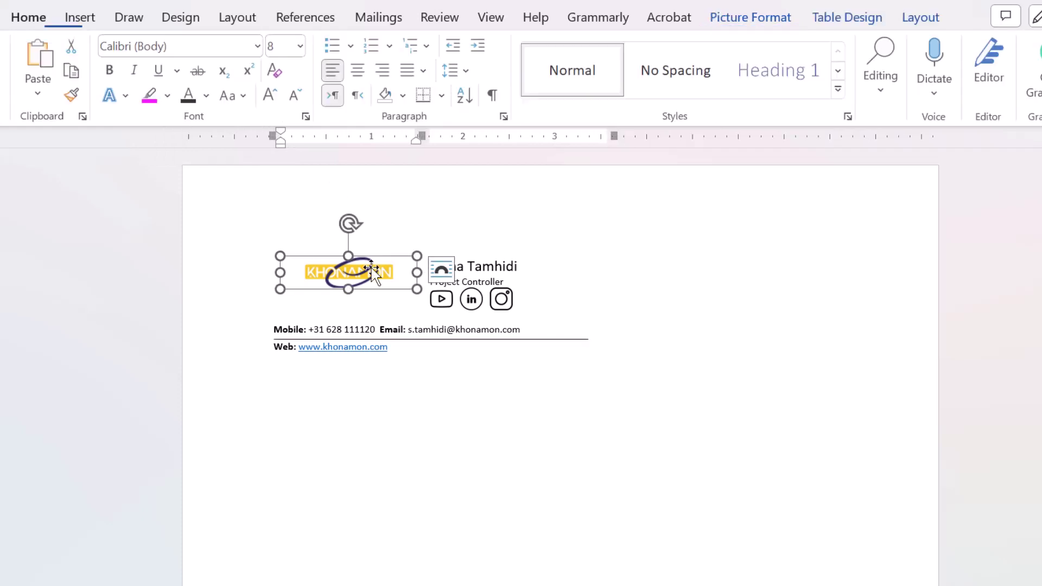
{"action": "left_click_drag", "start_coordinate": [417, 289], "coordinate": [435, 304]}
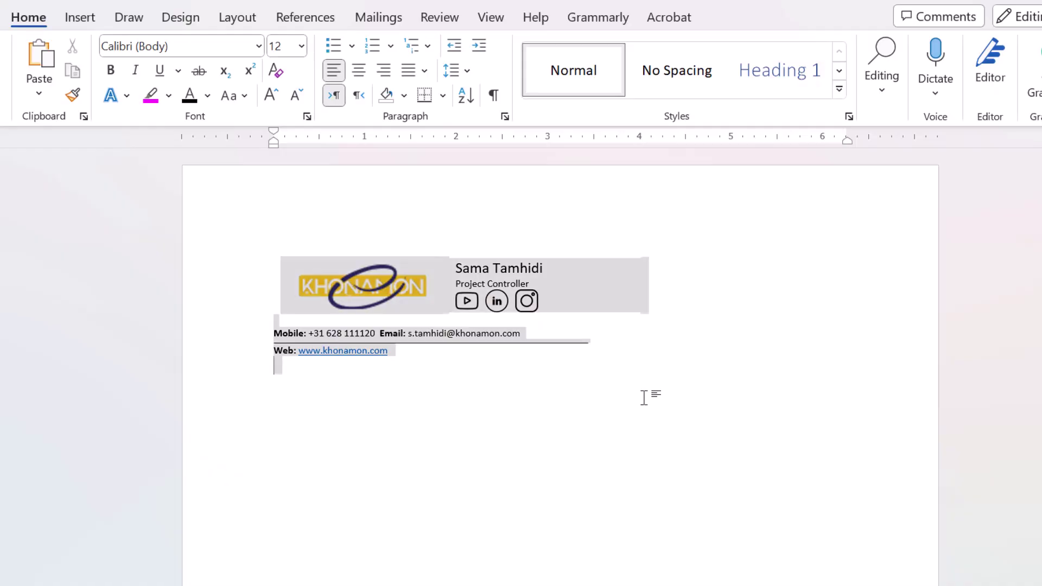
- Select the whole Word signature (logo, name, title, icons, contact lines) with Ctrl+A
{"action": "key", "text": "ctrl+a"}
{"action": "key", "text": "ctrl+c"}
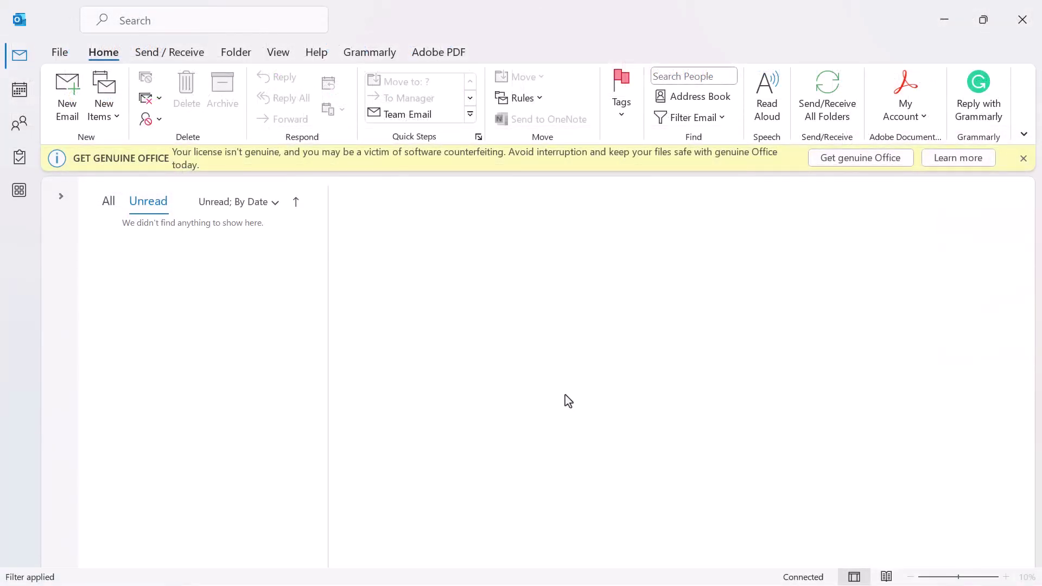
- In Outlook, open Signatures and Stationery from File > Options > Mail
{"action": "key", "text": "ctrl+a"}
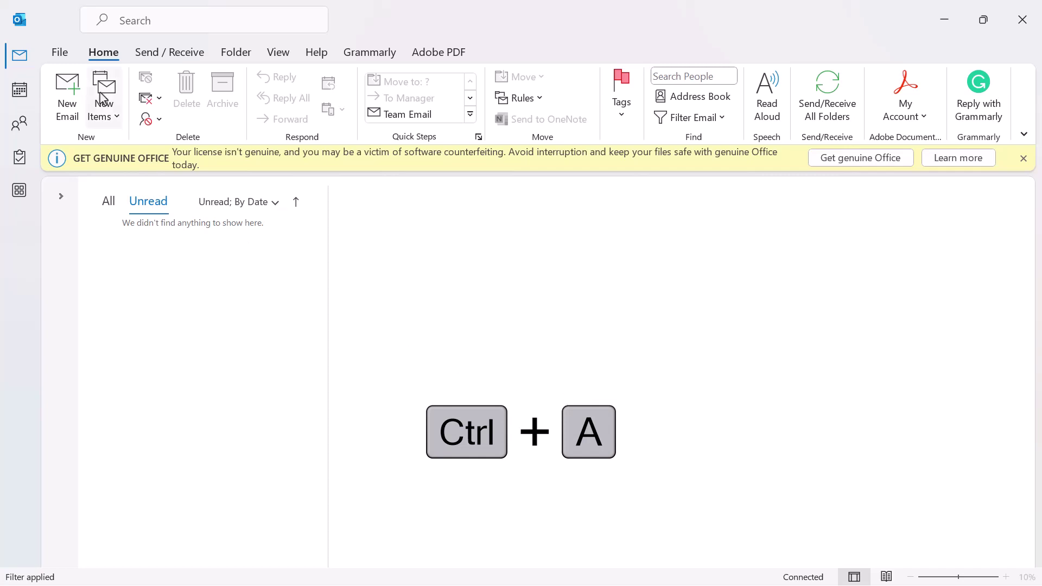
{"action": "left_click", "coordinate": [58, 53]}
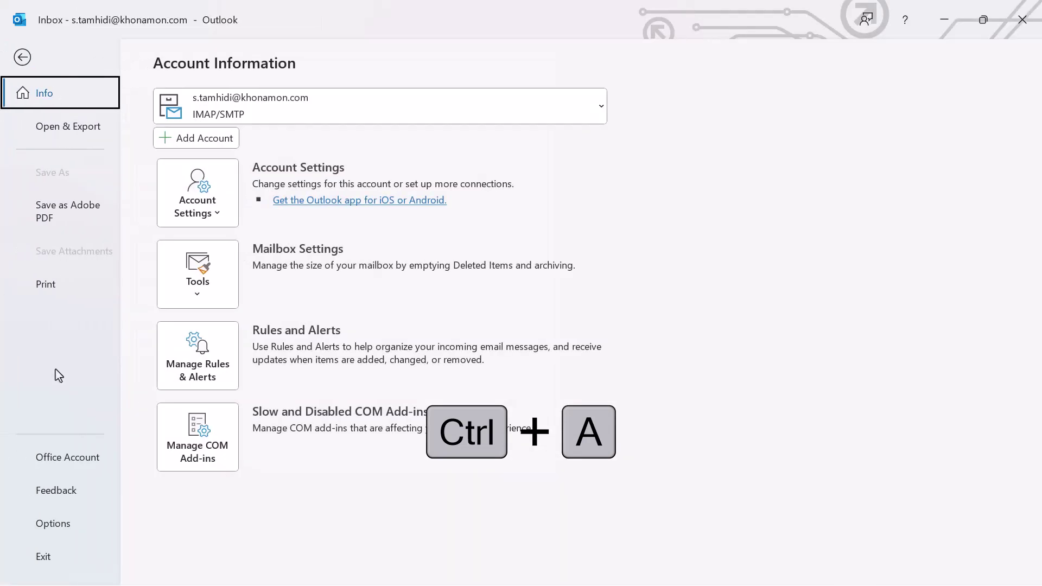
{"action": "left_click", "coordinate": [39, 525]}
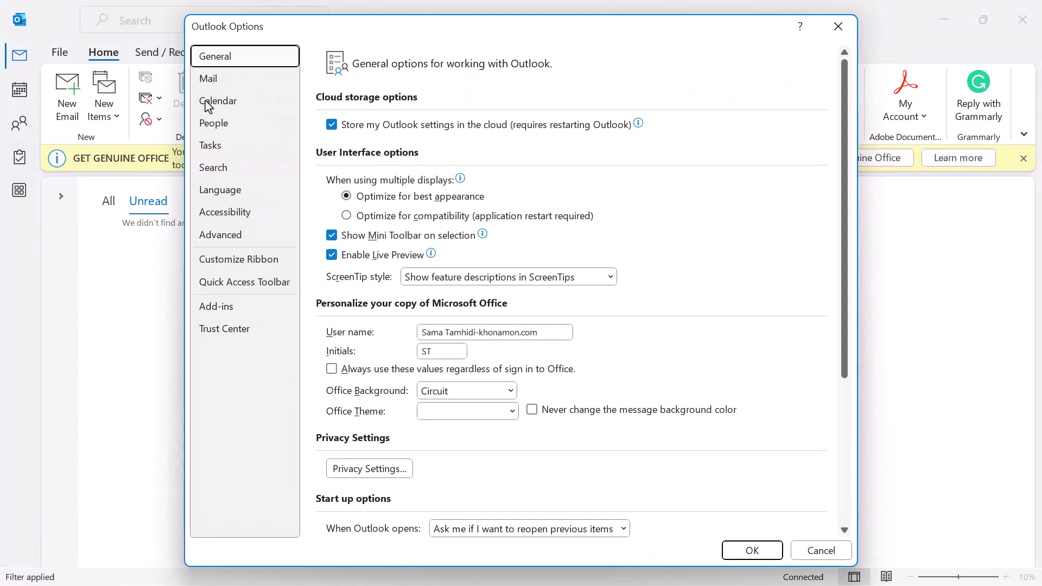
{"action": "left_click", "coordinate": [215, 81]}
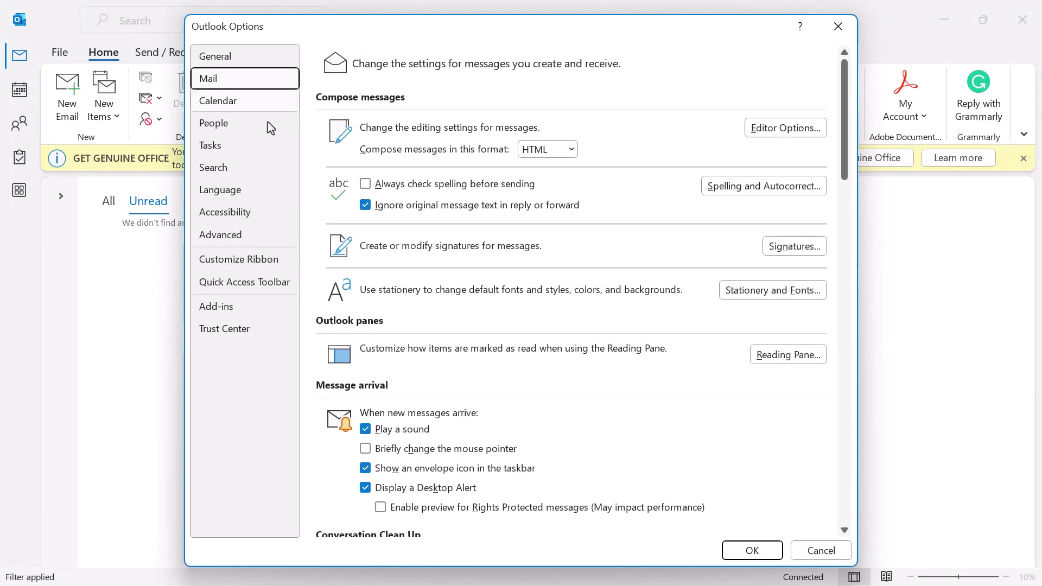
{"action": "left_click", "coordinate": [778, 250]}
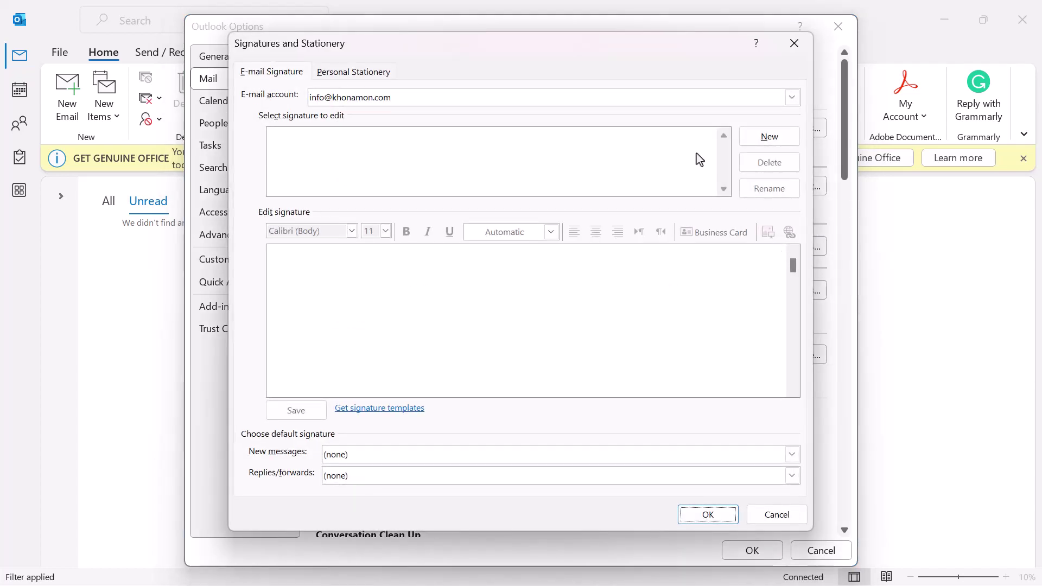
- Create a signature named PmsPoint for the second email account and paste the Word signature into it
{"action": "left_click", "coordinate": [648, 103]}
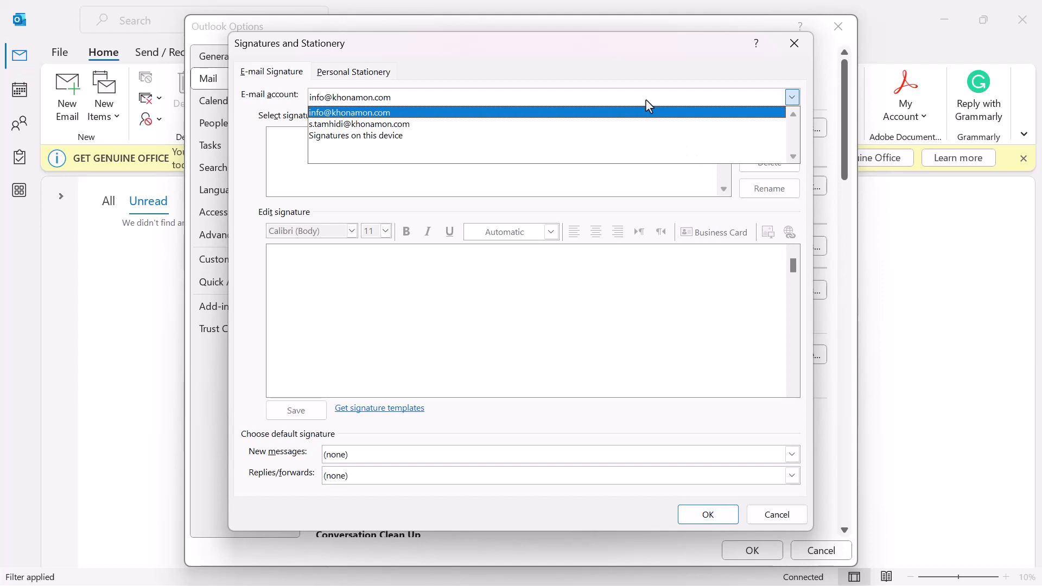
{"action": "left_click", "coordinate": [402, 125]}
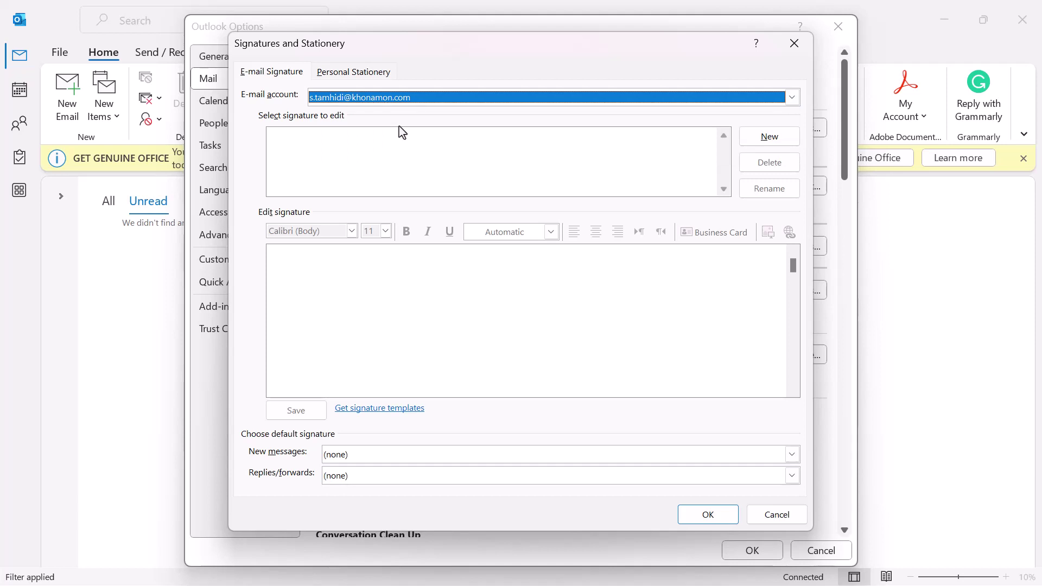
{"action": "left_click", "coordinate": [770, 137]}
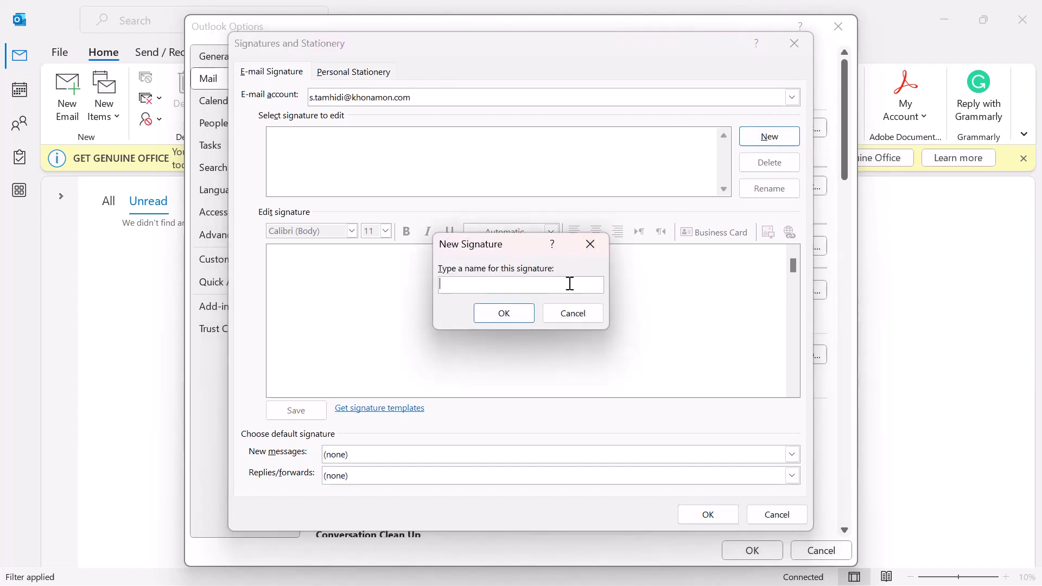
{"action": "type", "text": "PmsPoint"}
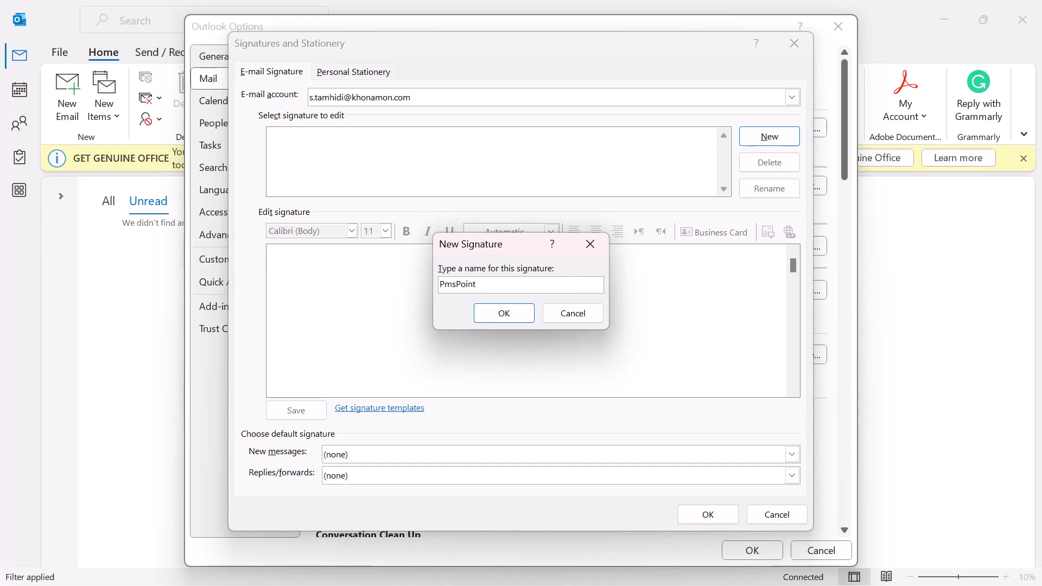
{"action": "left_click", "coordinate": [530, 317]}
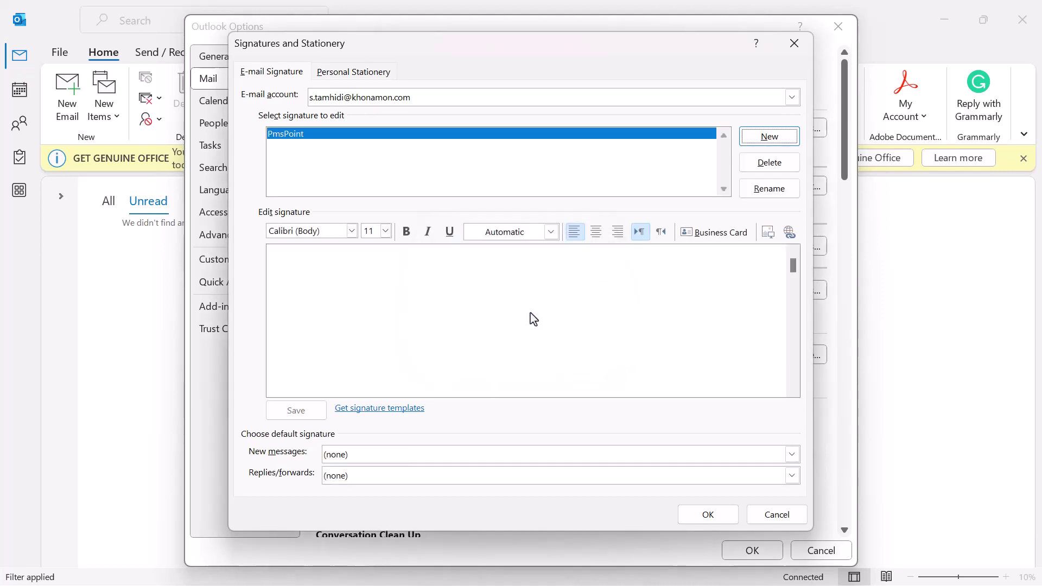
{"action": "left_click", "coordinate": [439, 287]}
{"action": "key", "text": "ctrl+v"}
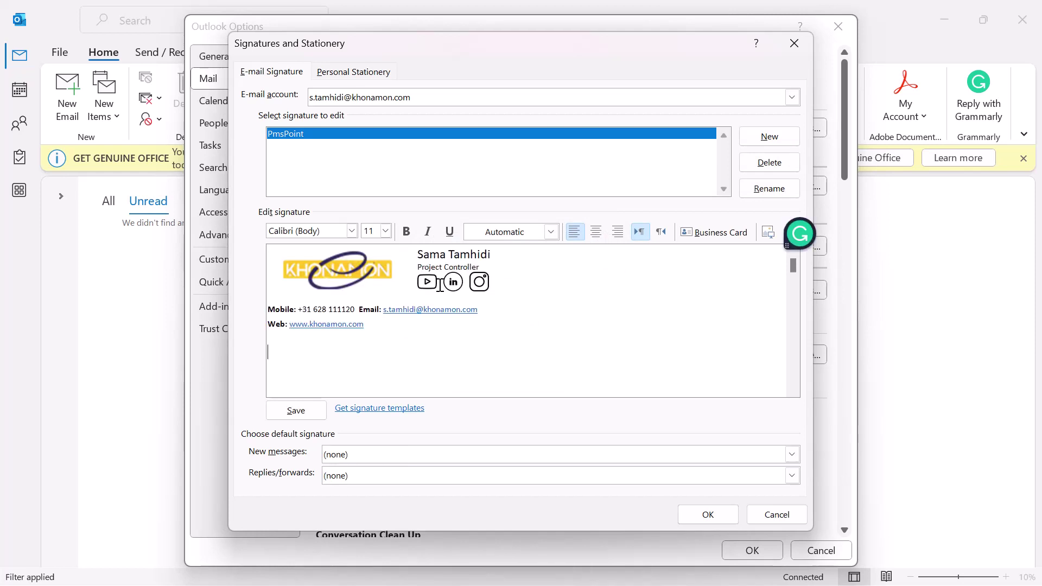
- Make PmsPoint the default for new messages and replies/forwards, then confirm both dialogs
{"action": "left_click", "coordinate": [440, 455]}
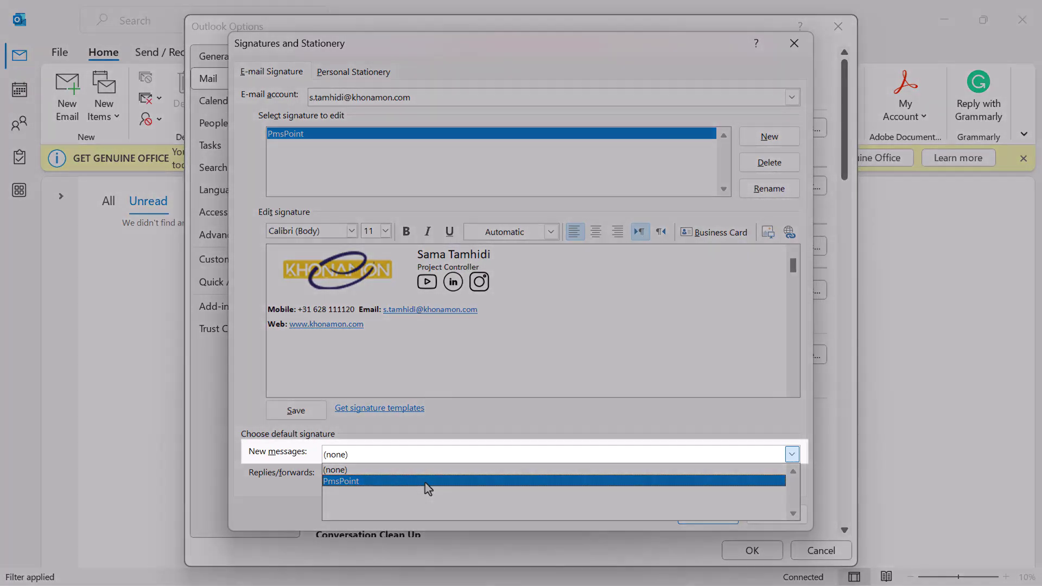
{"action": "left_click", "coordinate": [425, 481]}
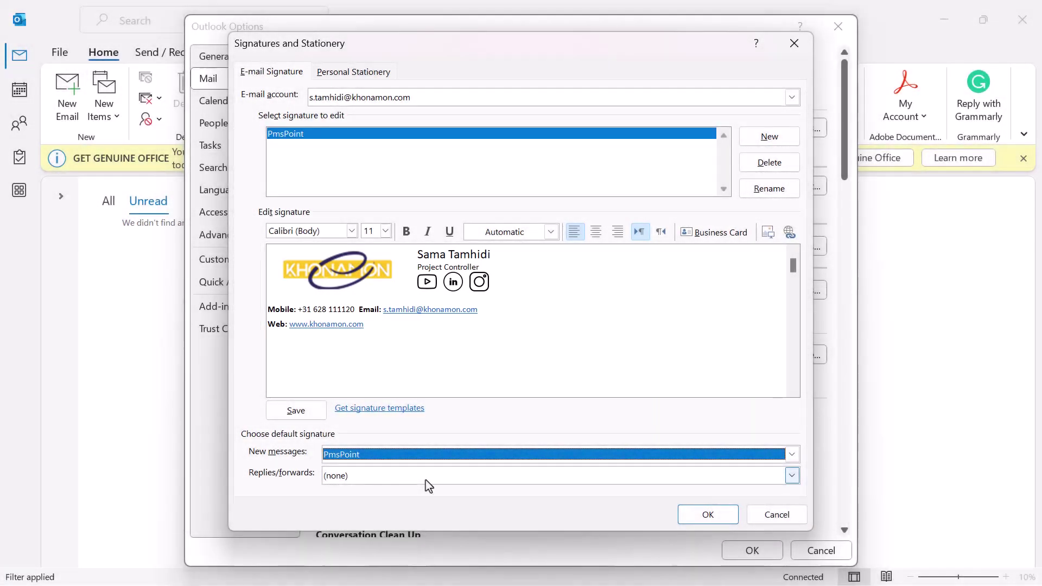
{"action": "left_click", "coordinate": [426, 479]}
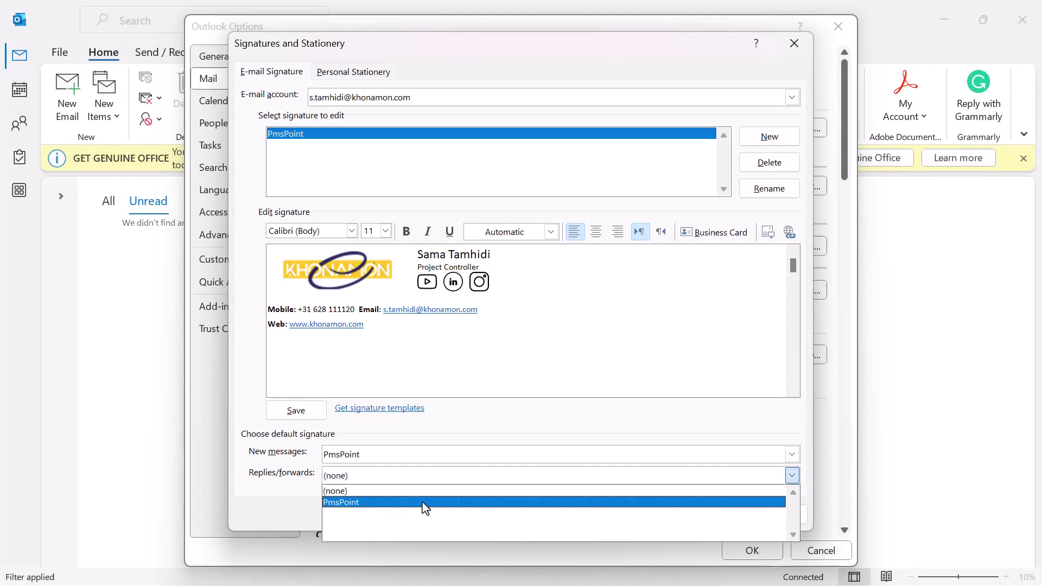
{"action": "left_click", "coordinate": [425, 503]}
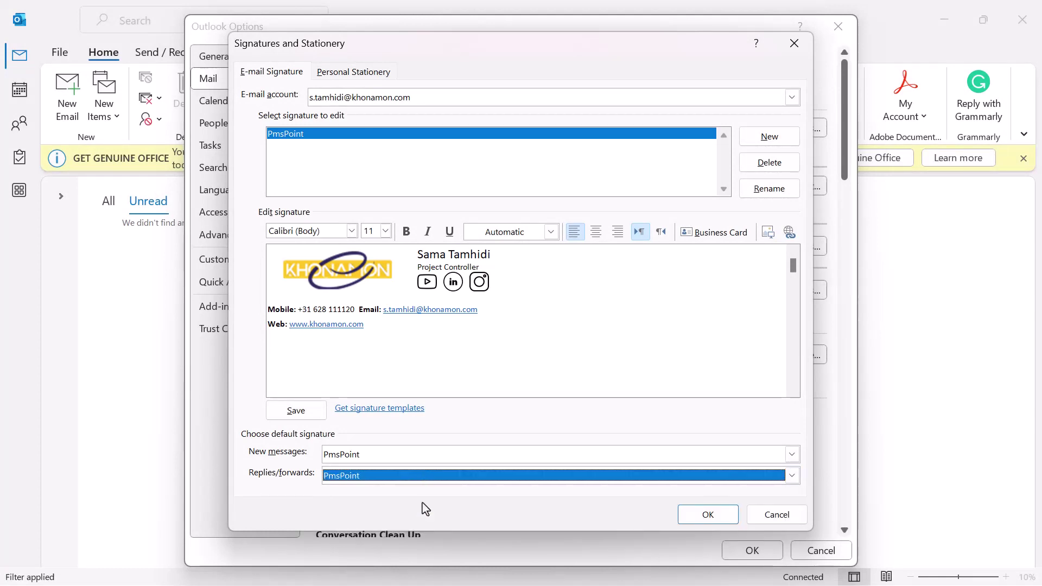
{"action": "left_click", "coordinate": [719, 516]}
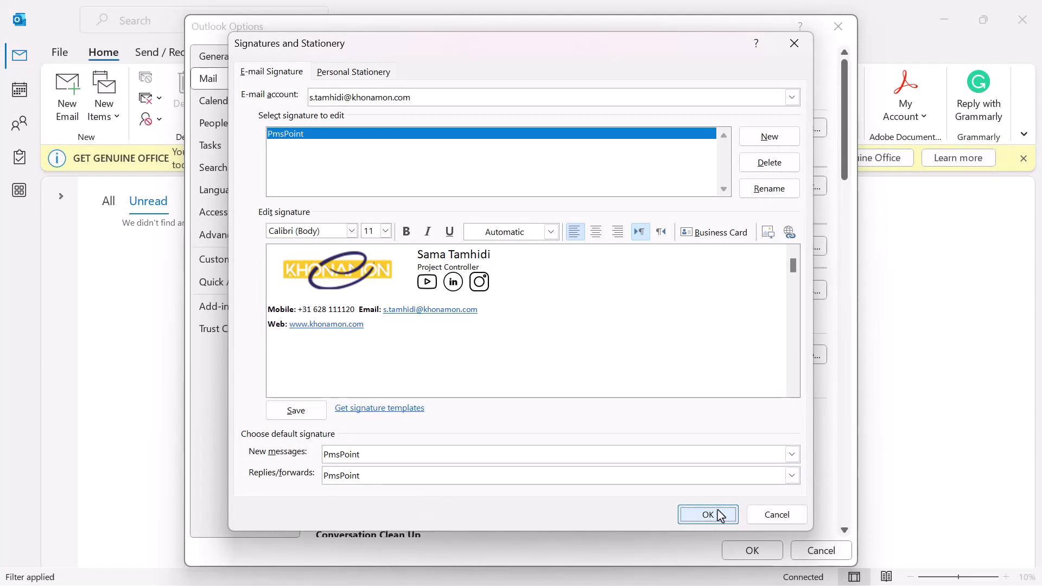
{"action": "left_click", "coordinate": [741, 551]}
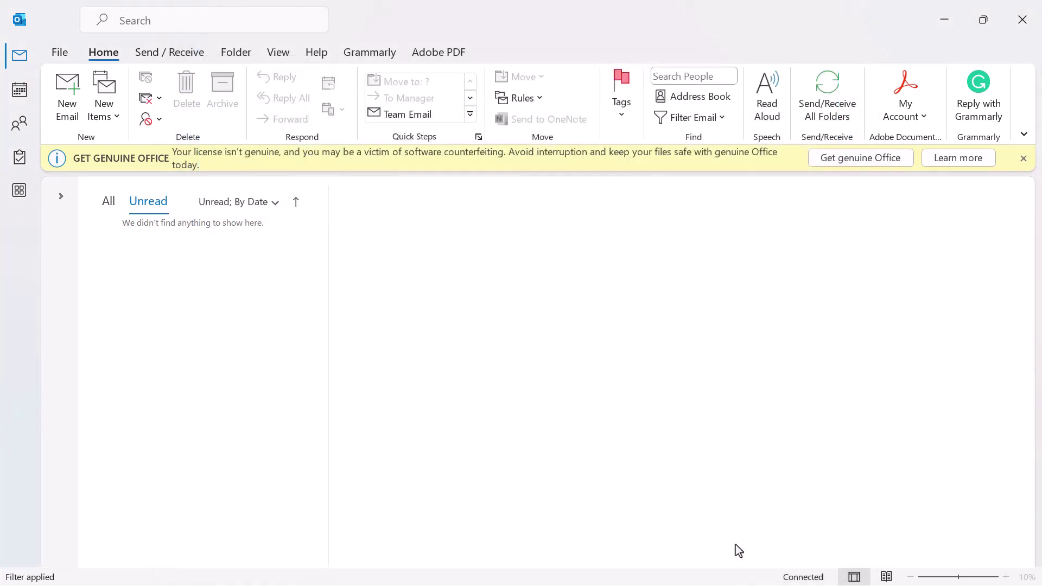
- Start a new email, dismiss the roaming notice, and test the signature's YouTube icon link
{"action": "left_click", "coordinate": [67, 89]}
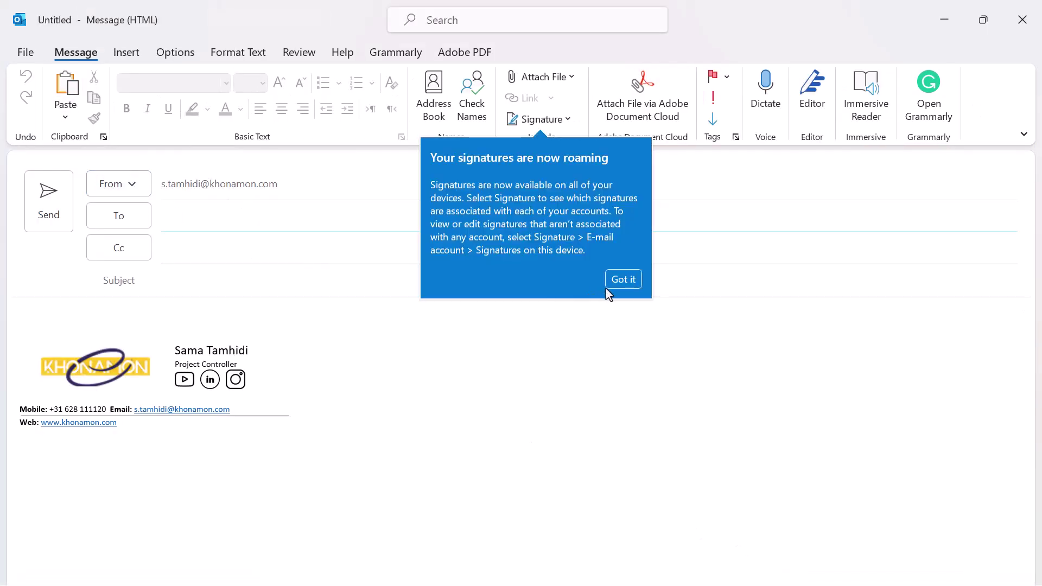
{"action": "left_click", "coordinate": [625, 280]}
{"action": "key", "text": "alt+n"}
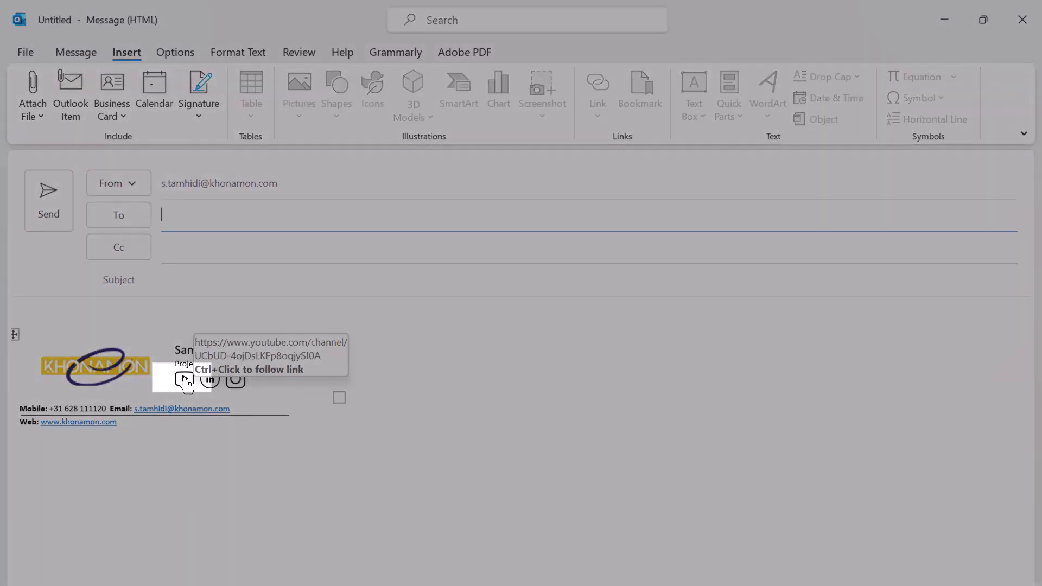
{"action": "left_click", "coordinate": [185, 379], "text": "ctrl"}
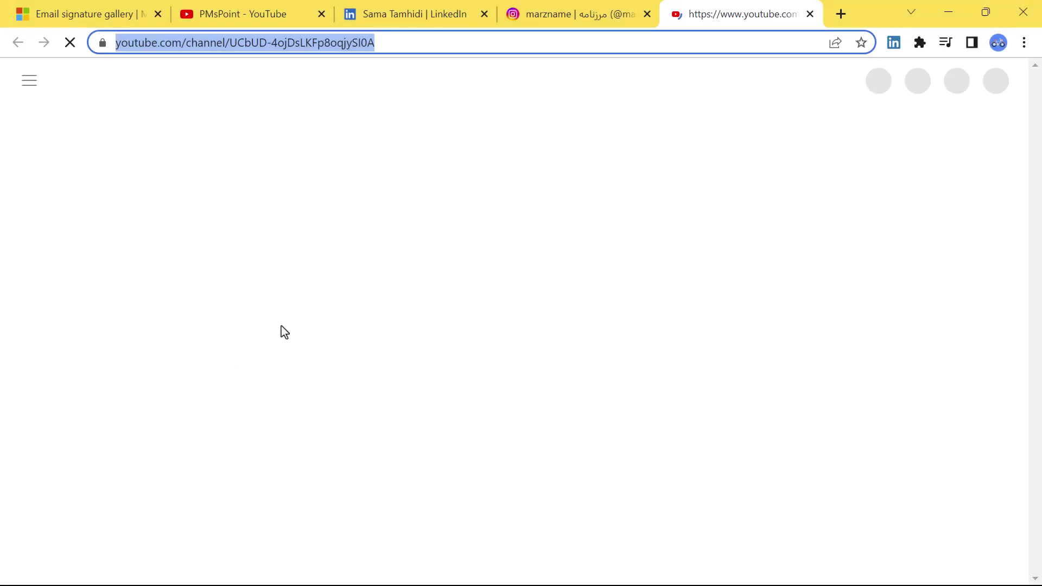